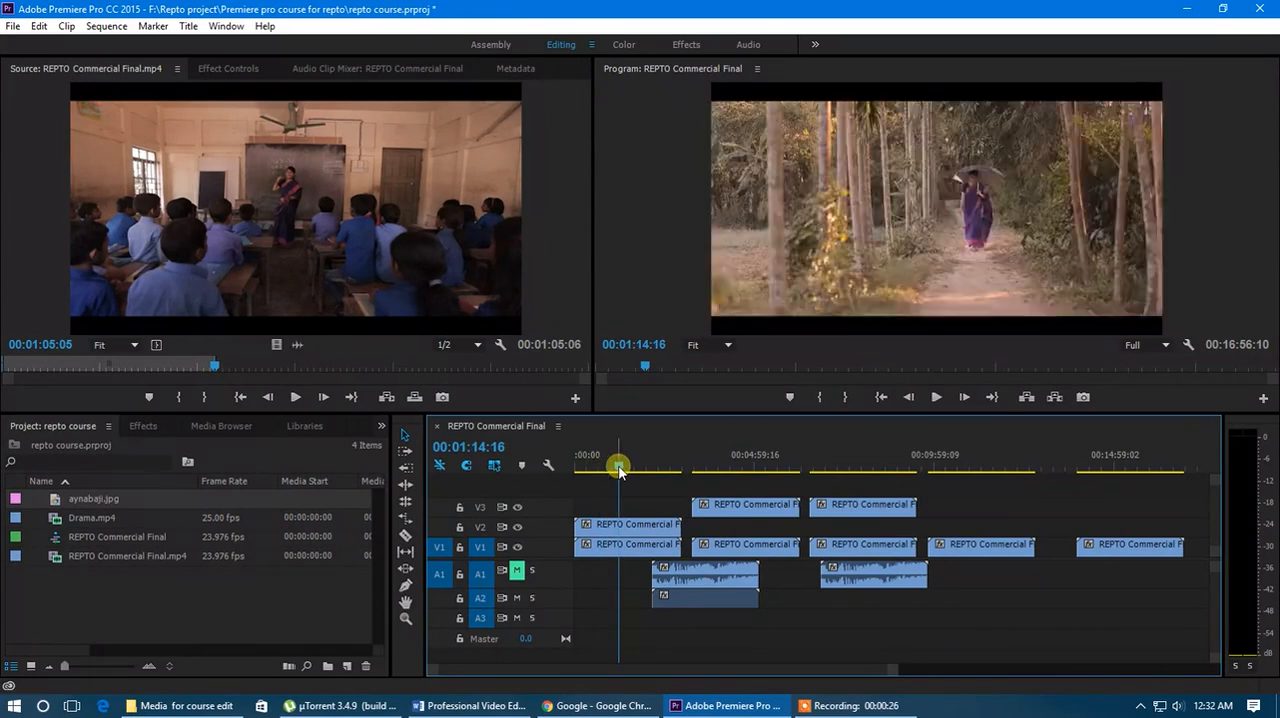
- Clear the REPTO Commercial Final sequence by deleting all of its video and audio clips
{"action": "left_click", "coordinate": [406, 435]}
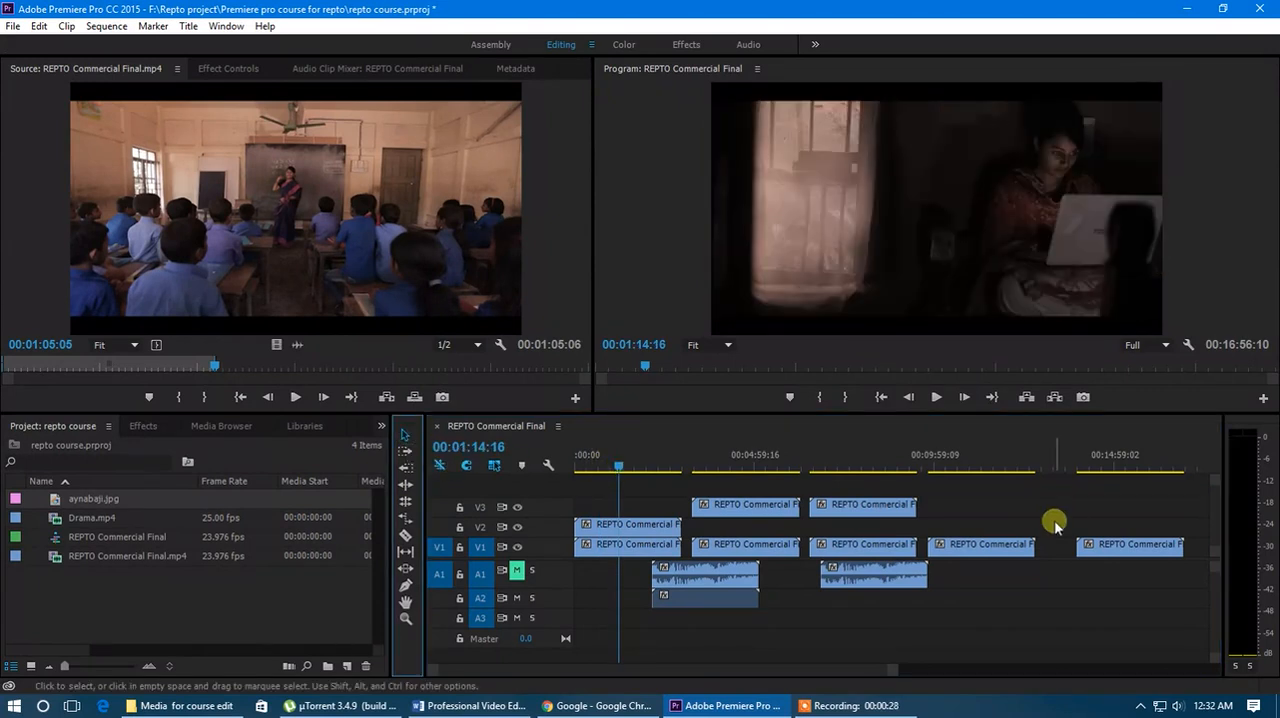
{"action": "left_click_drag", "start_coordinate": [1182, 520], "coordinate": [877, 592]}
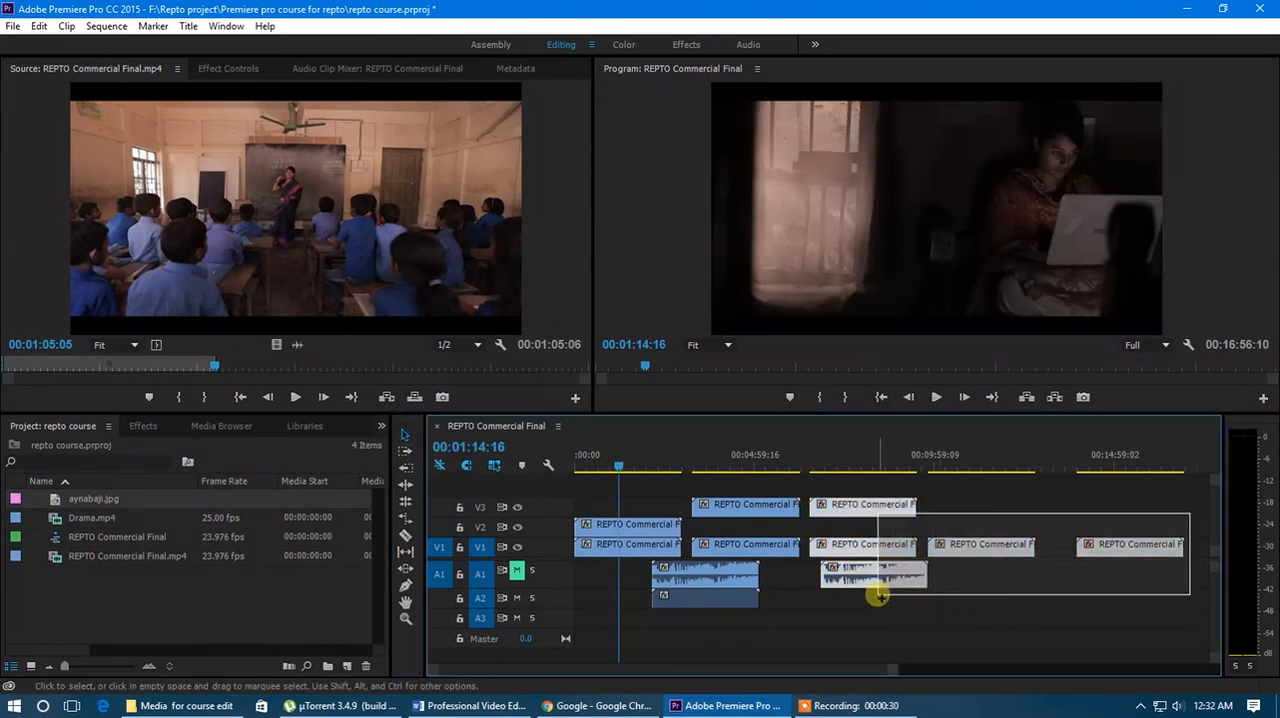
{"action": "key", "text": "Delete"}
{"action": "left_click_drag", "start_coordinate": [796, 473], "coordinate": [672, 516]}
{"action": "key", "text": "Delete"}
{"action": "key", "text": "Delete"}
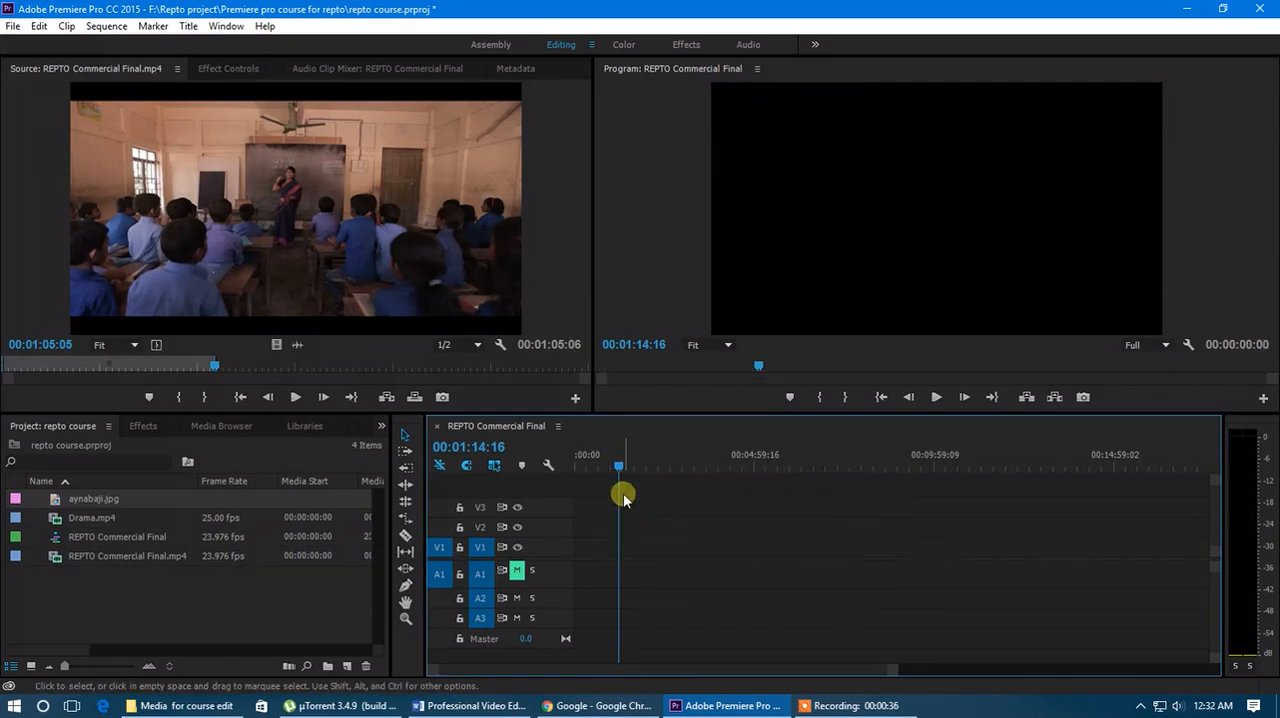
- Place REPTO Commercial Final.mp4 at the start of V1 and A1 and extend its end to 00:02:58:22
{"action": "left_click_drag", "start_coordinate": [100, 560], "coordinate": [578, 564]}
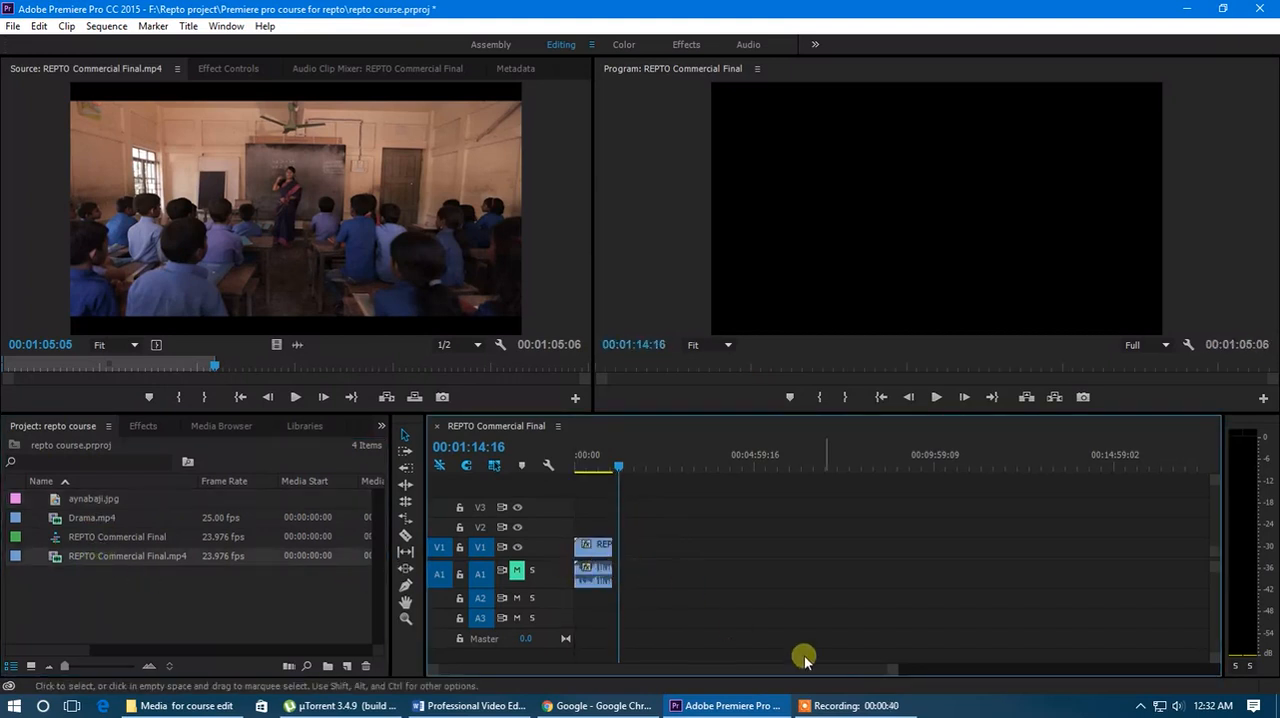
{"action": "left_click_drag", "start_coordinate": [894, 667], "coordinate": [820, 688]}
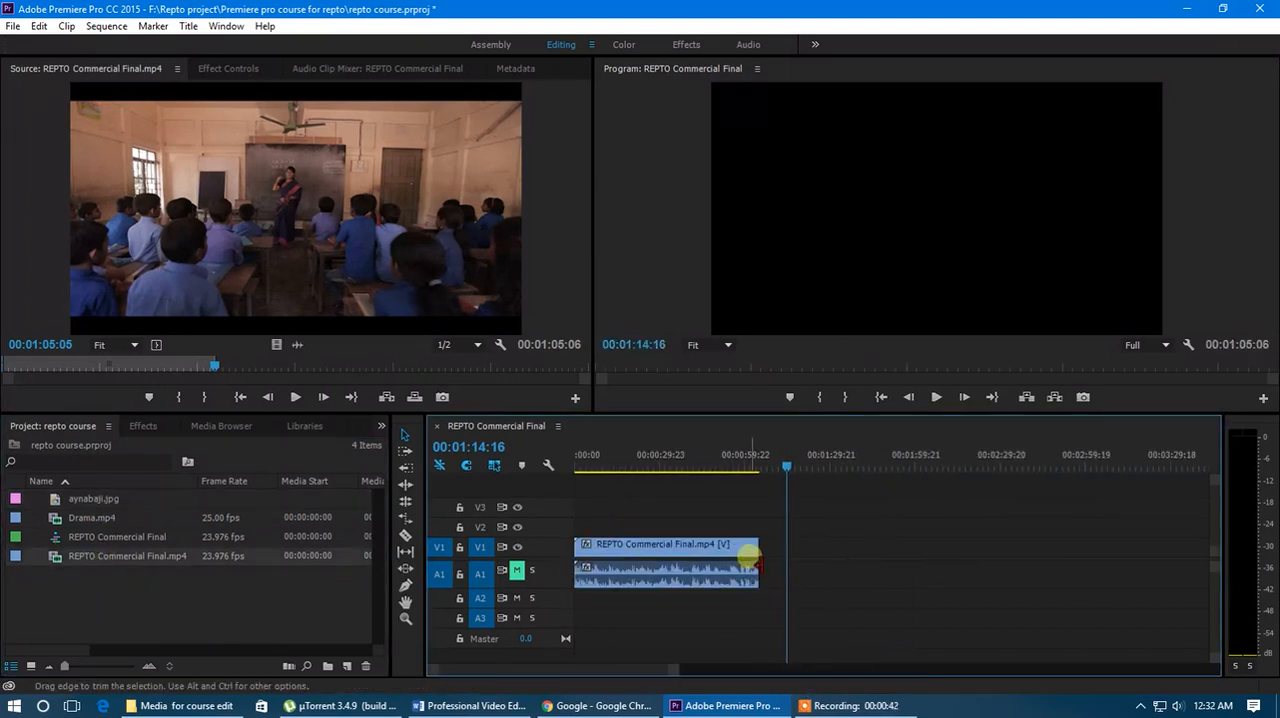
{"action": "left_click_drag", "start_coordinate": [757, 555], "coordinate": [1237, 586]}
{"action": "left_click_drag", "start_coordinate": [925, 545], "coordinate": [925, 545]}
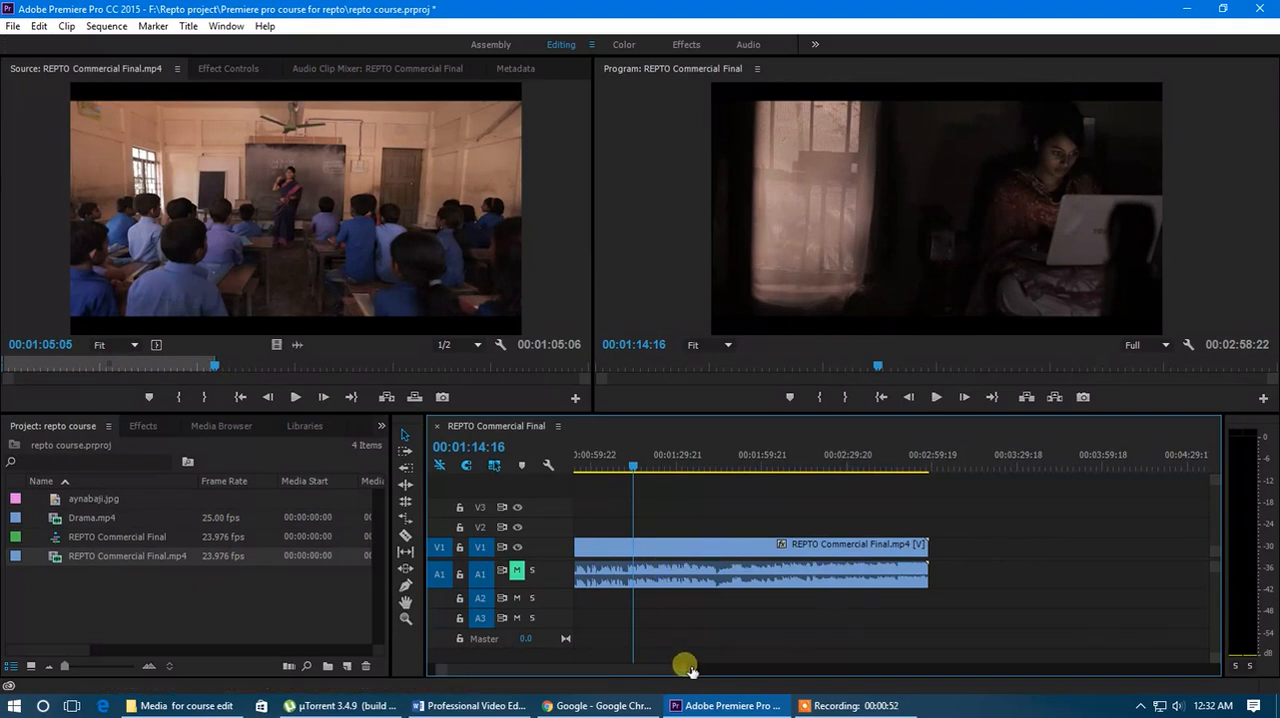
{"action": "left_click_drag", "start_coordinate": [689, 667], "coordinate": [729, 669]}
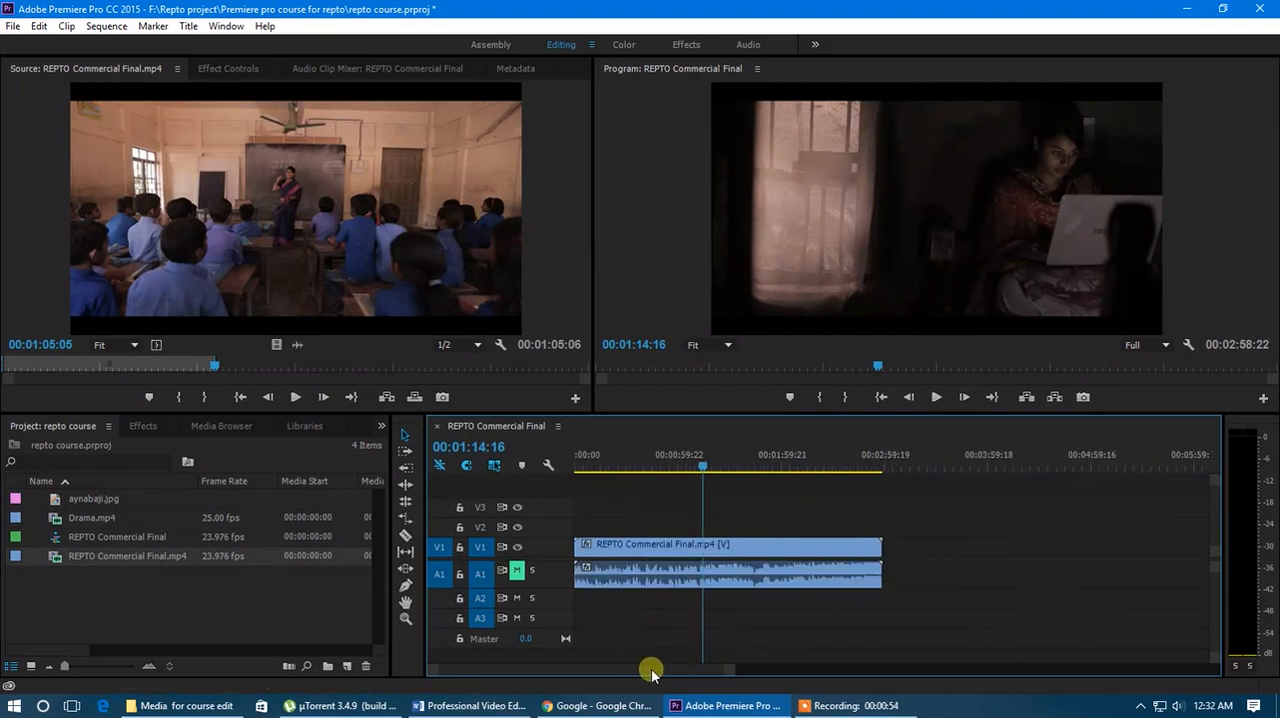
- Split the REPTO Commercial Final.mp4 clip at 00:01:07:06 with the Razor Tool
{"action": "left_click_drag", "start_coordinate": [703, 466], "coordinate": [738, 508]}
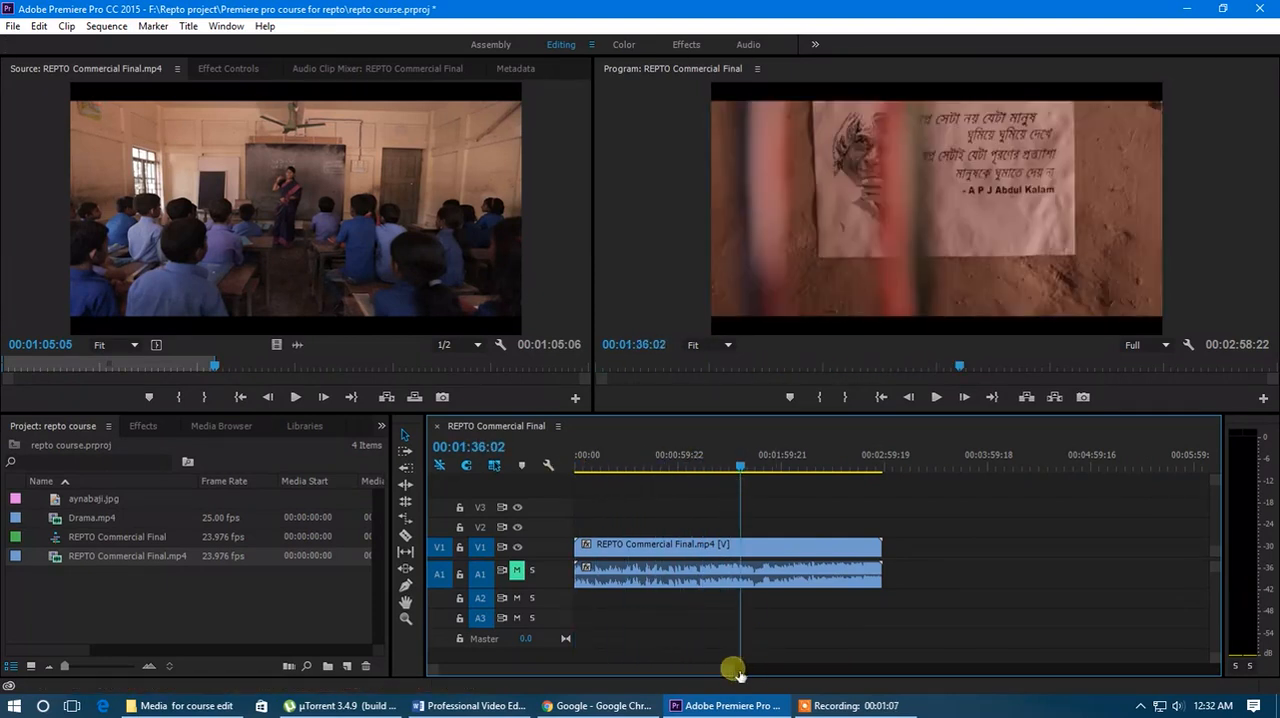
{"action": "left_click_drag", "start_coordinate": [736, 672], "coordinate": [729, 667]}
{"action": "left_click_drag", "start_coordinate": [830, 459], "coordinate": [763, 467]}
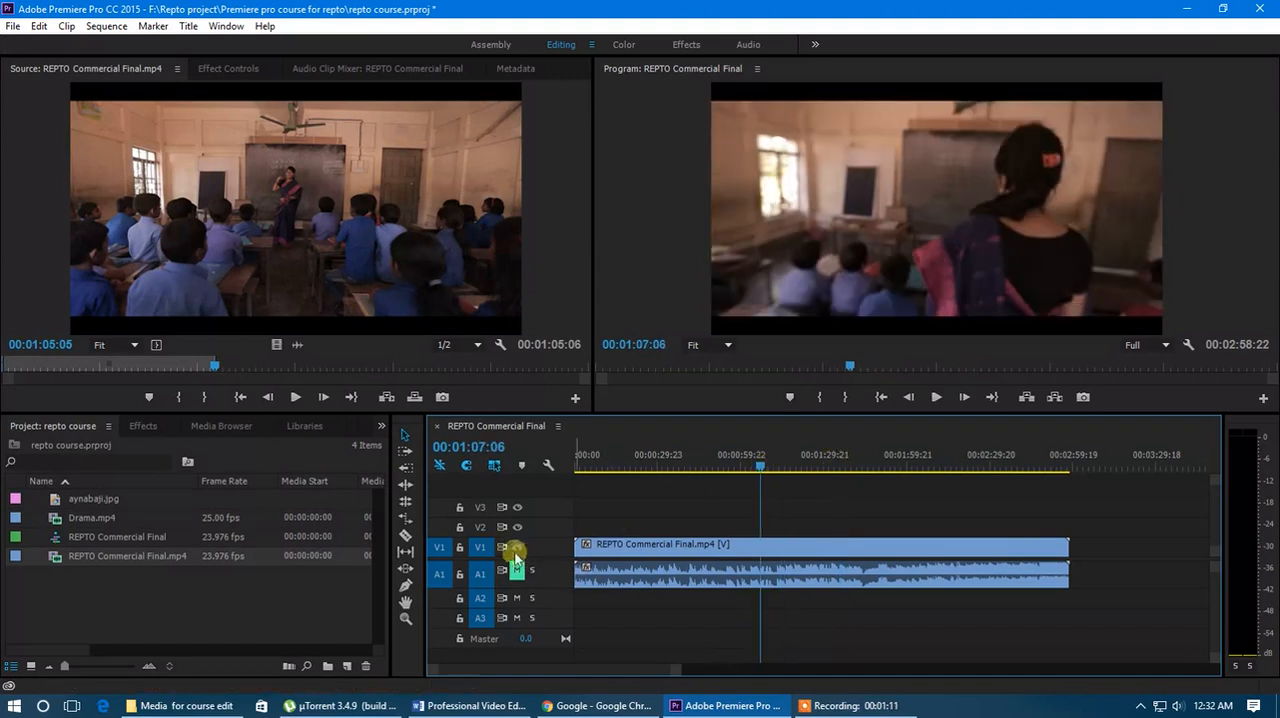
{"action": "left_click", "coordinate": [404, 537]}
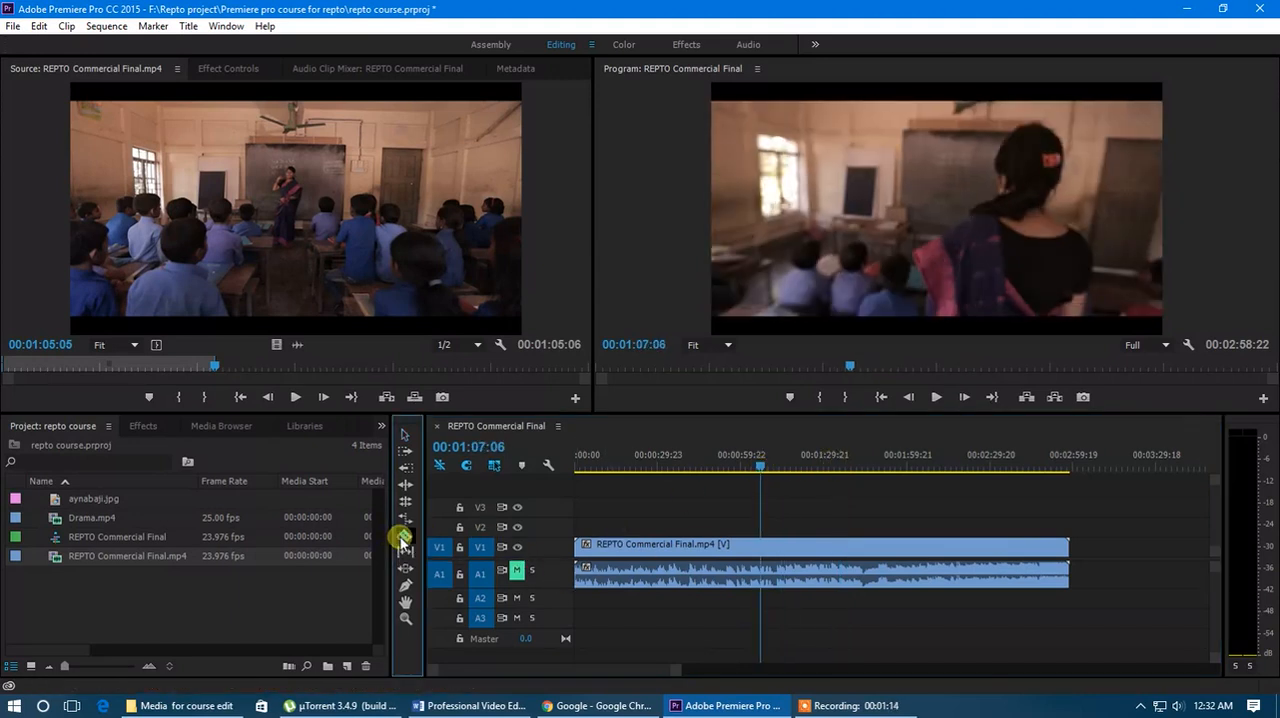
{"action": "left_click", "coordinate": [766, 570]}
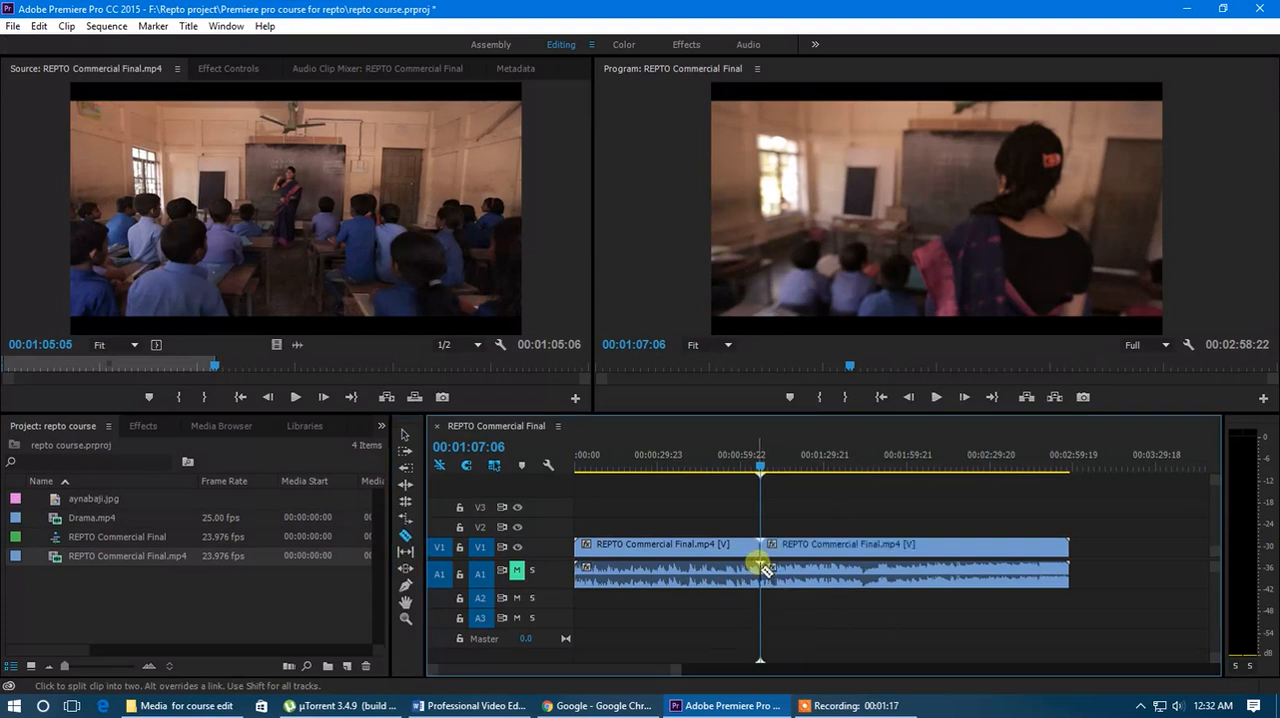
- Shift the second commercial part about 25 seconds later on V1 and A1, opening a gap after the first part
{"action": "mouse_move", "coordinate": [760, 470]}
{"action": "left_mouse_down"}
{"action": "mouse_move", "coordinate": [734, 470]}
{"action": "mouse_move", "coordinate": [862, 481]}
{"action": "mouse_move", "coordinate": [737, 466]}
{"action": "mouse_move", "coordinate": [760, 474]}
{"action": "mouse_move", "coordinate": [741, 482]}
{"action": "left_mouse_up"}
{"action": "key", "text": "="}
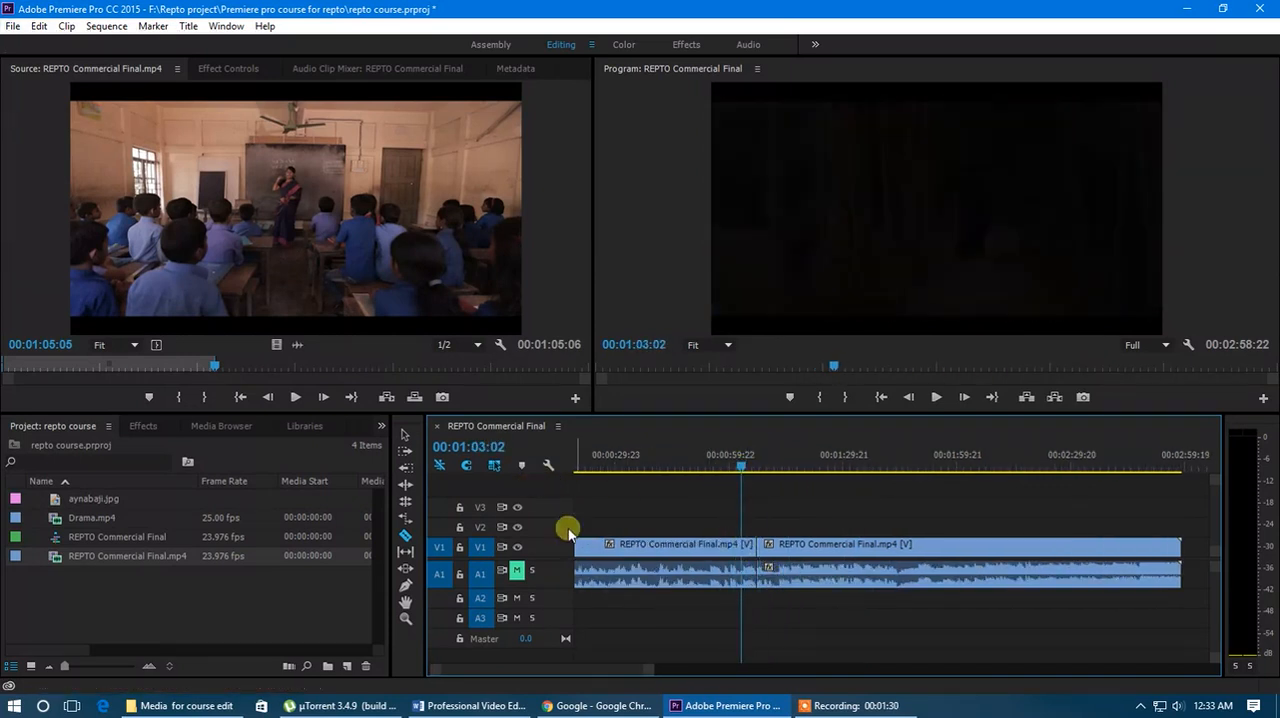
{"action": "left_click", "coordinate": [405, 435]}
{"action": "left_click_drag", "start_coordinate": [792, 548], "coordinate": [885, 545]}
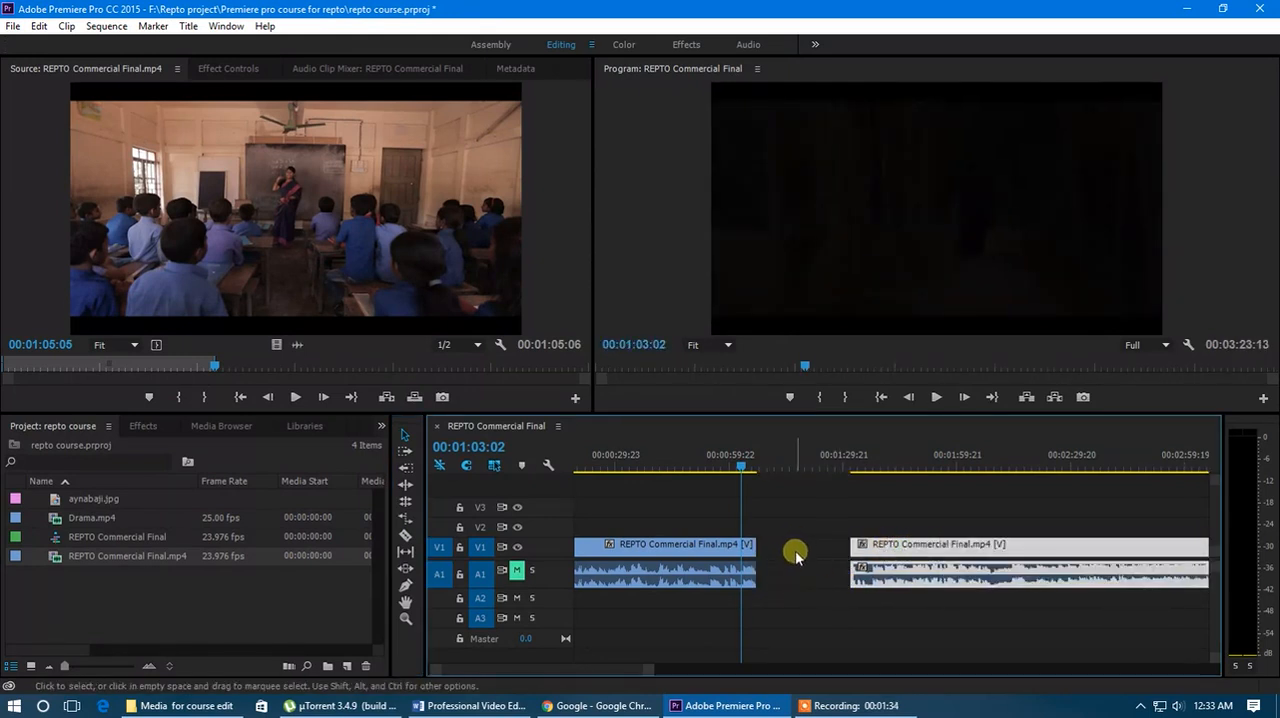
{"action": "scroll", "coordinate": [797, 564], "scroll_direction": "down", "scroll_amount": 3}
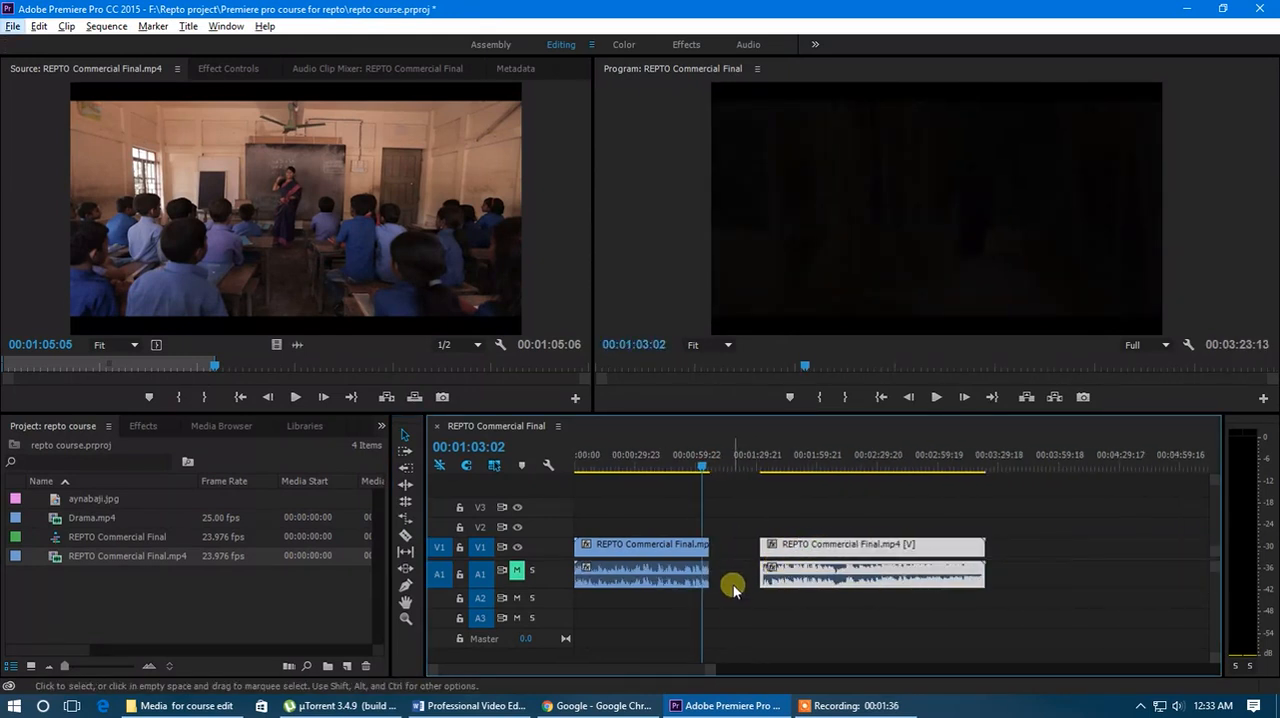
- Open Drama.mp4 in the Source monitor and mark an in-to-out range about 3:05 long ending at 00:10:28:02
{"action": "left_click", "coordinate": [95, 522]}
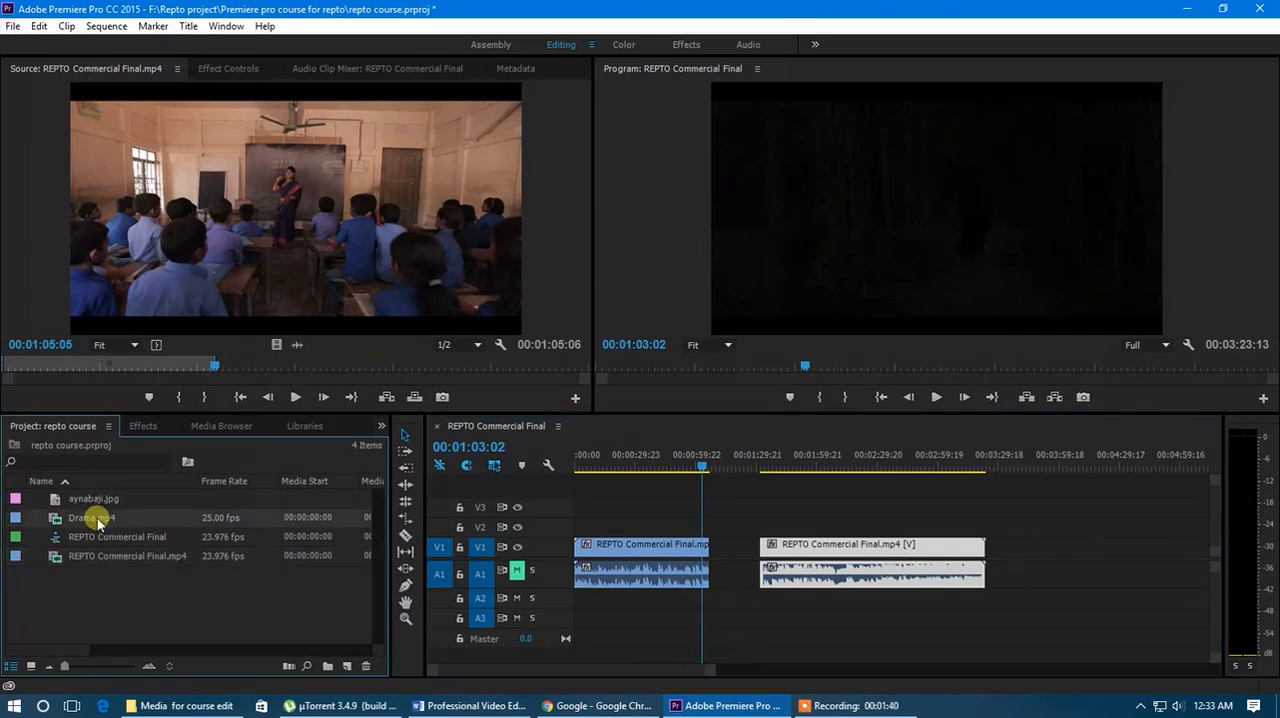
{"action": "double_click", "coordinate": [97, 522]}
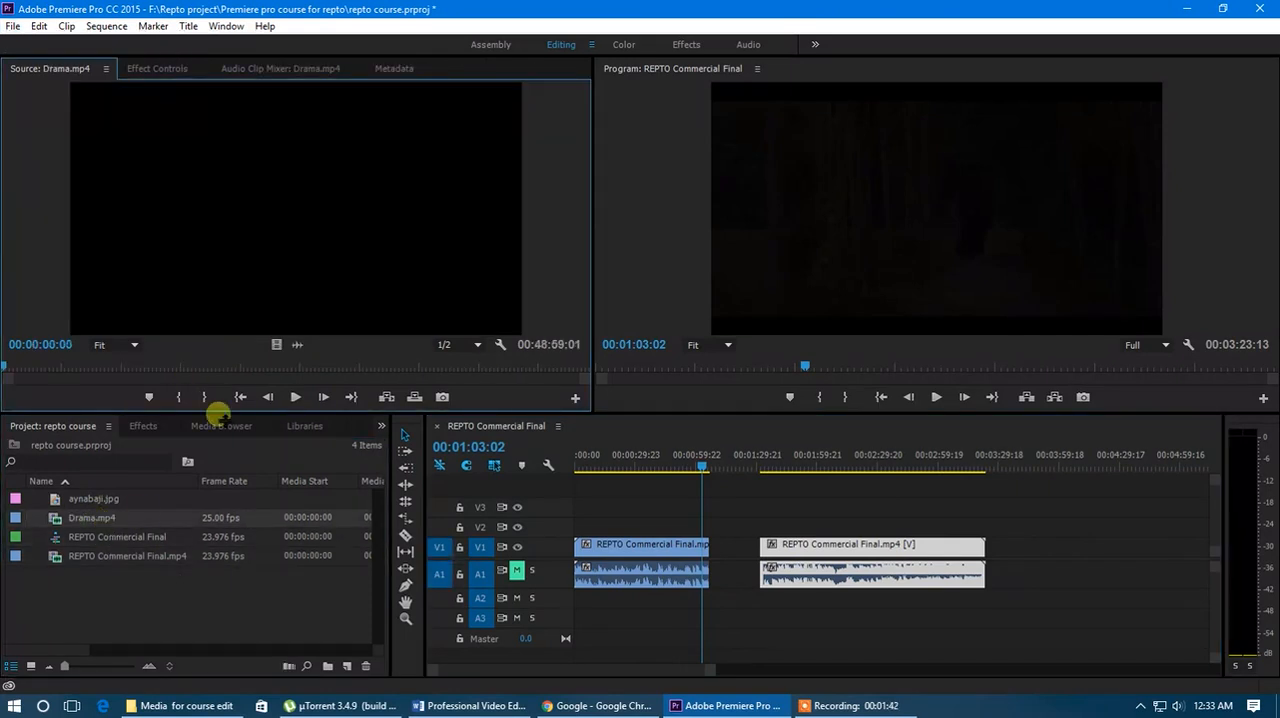
{"action": "left_click_drag", "start_coordinate": [14, 366], "coordinate": [91, 369]}
{"action": "left_click", "coordinate": [181, 398]}
{"action": "left_click_drag", "start_coordinate": [95, 369], "coordinate": [125, 367]}
{"action": "left_click", "coordinate": [204, 397]}
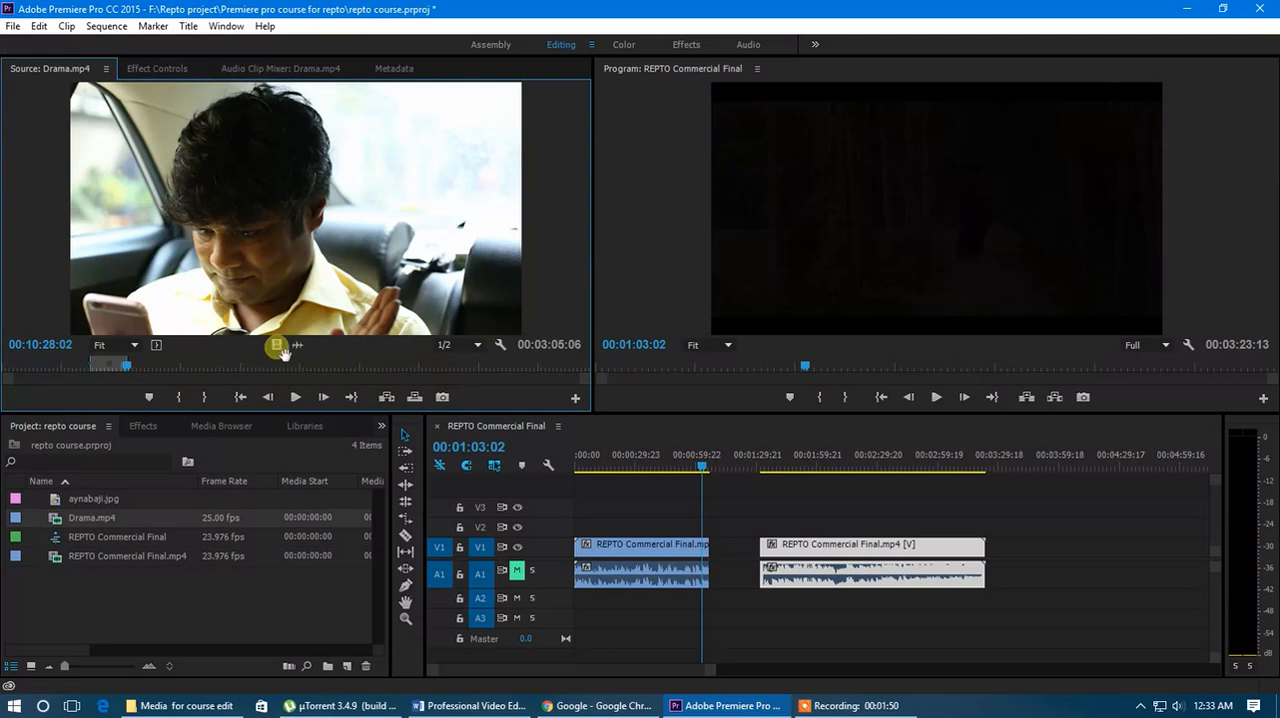
- Add the Drama.mp4 excerpt to V1 and A1, beyond the end of the second commercial part
{"action": "left_click_drag", "start_coordinate": [390, 428], "coordinate": [357, 344]}
{"action": "left_click_drag", "start_coordinate": [417, 340], "coordinate": [685, 562]}
{"action": "scroll", "coordinate": [891, 574], "scroll_direction": "down", "scroll_amount": 3, "text": "alt"}
{"action": "scroll", "coordinate": [620, 574], "scroll_direction": "up", "scroll_amount": 1, "text": "alt"}
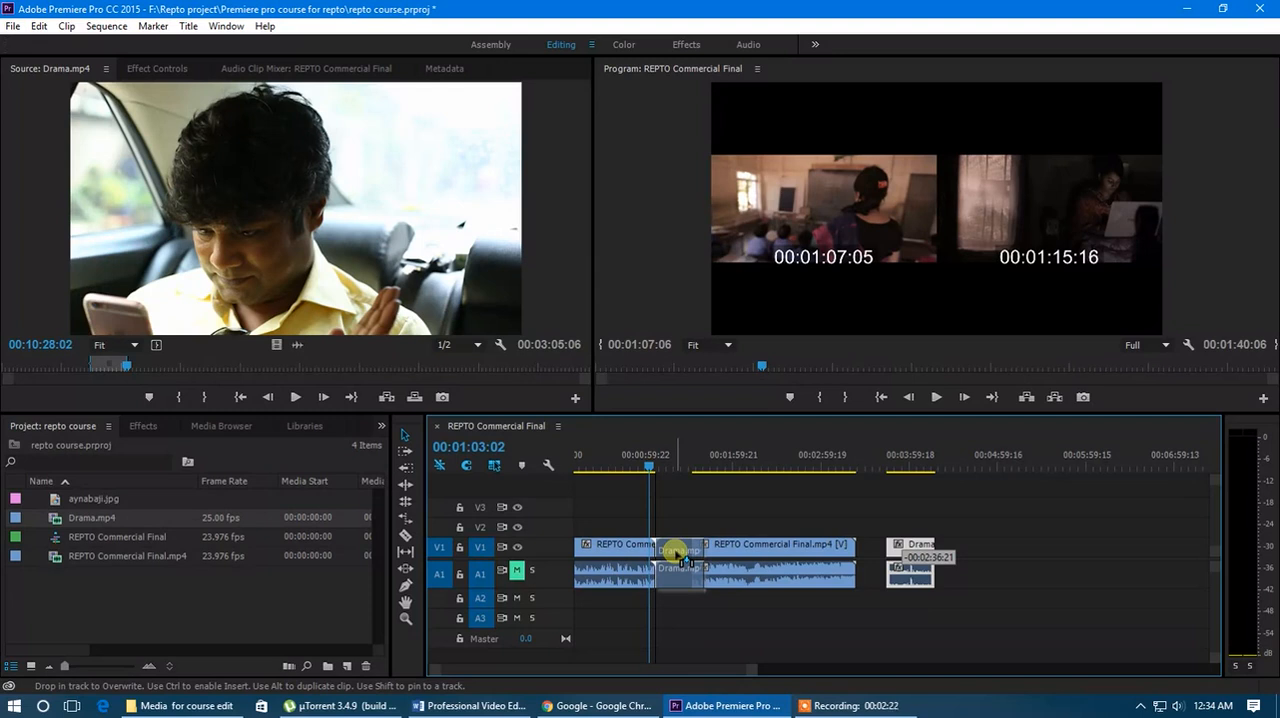
- Fit the Drama.mp4 clip between the two commercial parts without gaps, shifting the second part so that none of it is overwritten
{"action": "left_click_drag", "start_coordinate": [681, 556], "coordinate": [677, 557]}
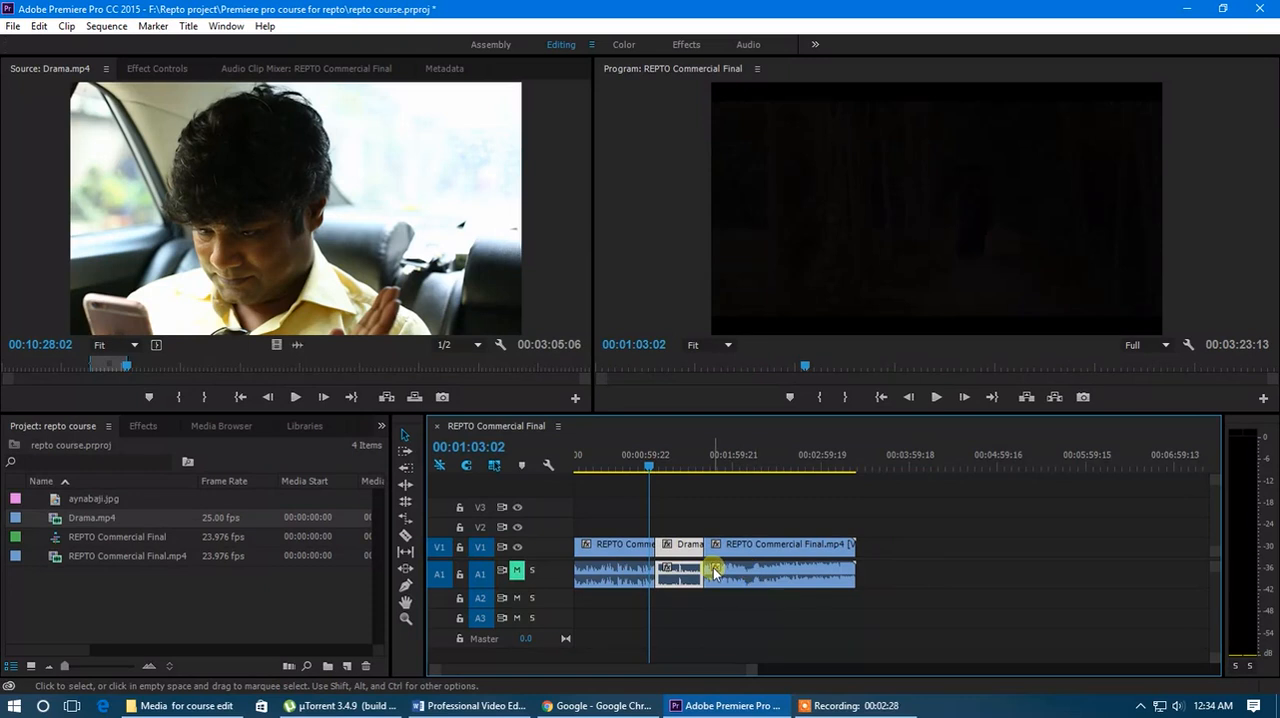
{"action": "key", "text": "ctrl+z"}
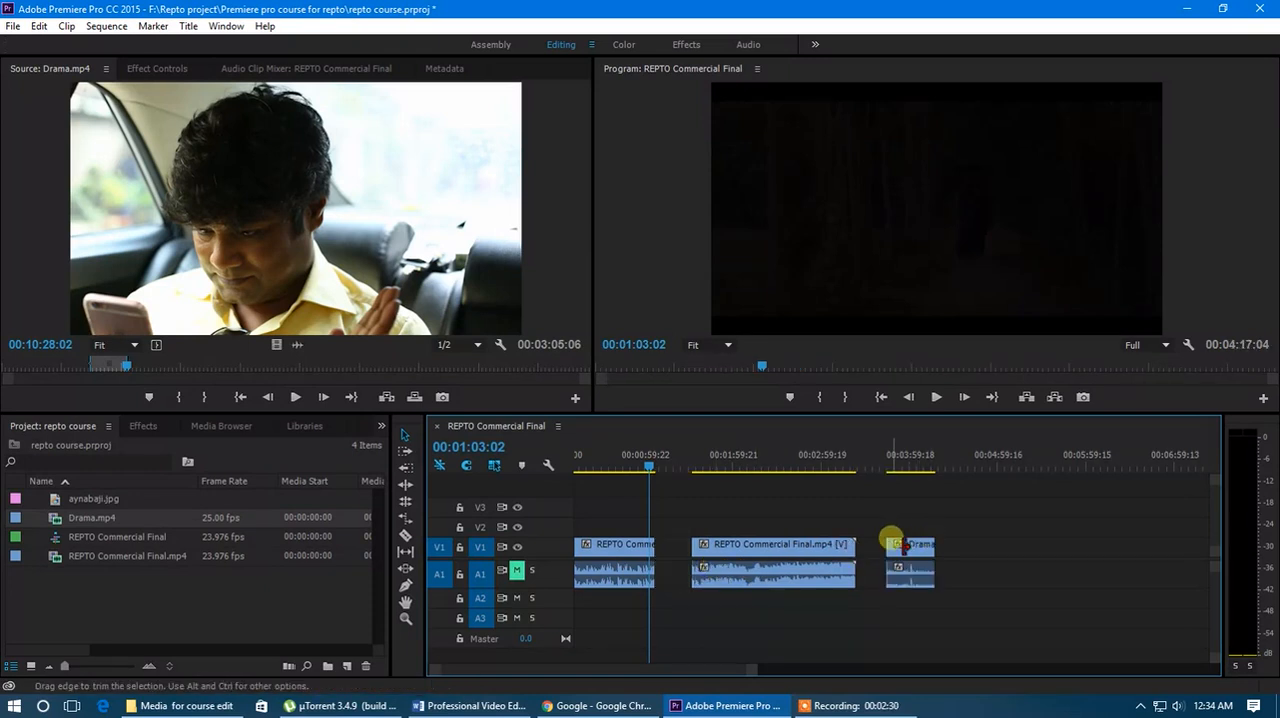
{"action": "left_click_drag", "start_coordinate": [778, 553], "coordinate": [1083, 555]}
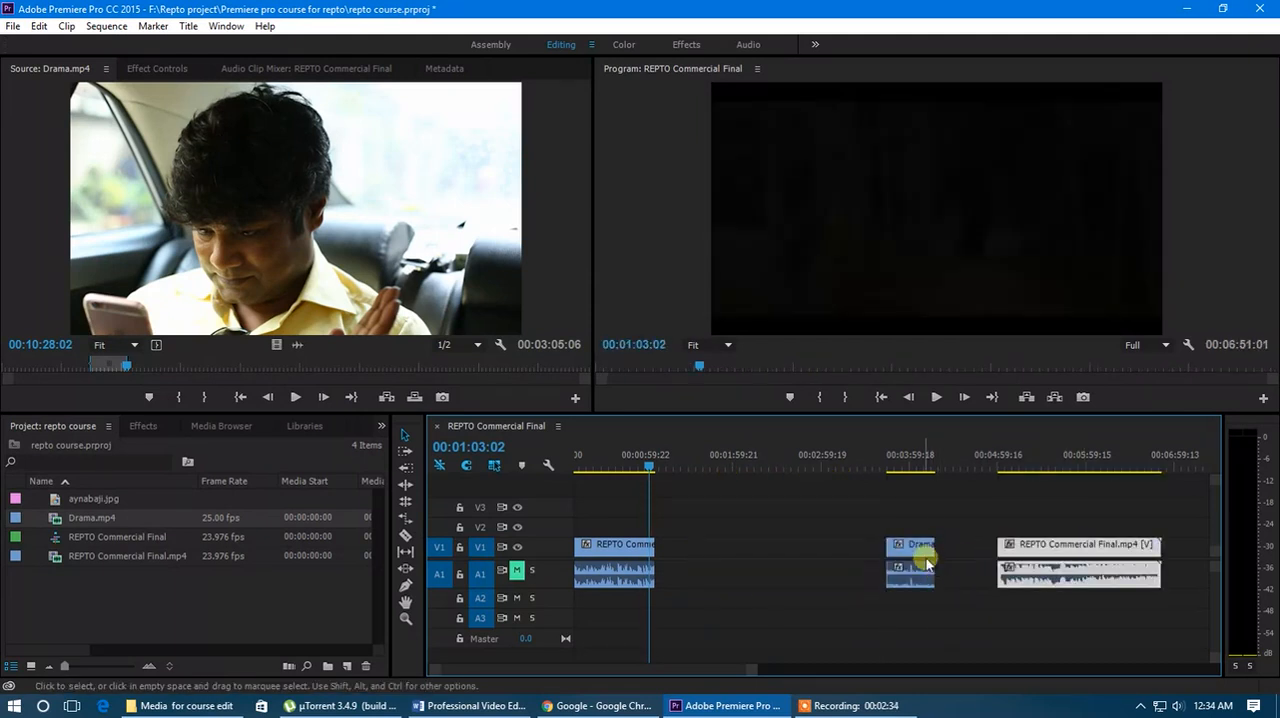
{"action": "left_click_drag", "start_coordinate": [926, 563], "coordinate": [688, 562]}
{"action": "left_click_drag", "start_coordinate": [1005, 547], "coordinate": [743, 563]}
{"action": "left_click_drag", "start_coordinate": [752, 671], "coordinate": [724, 670]}
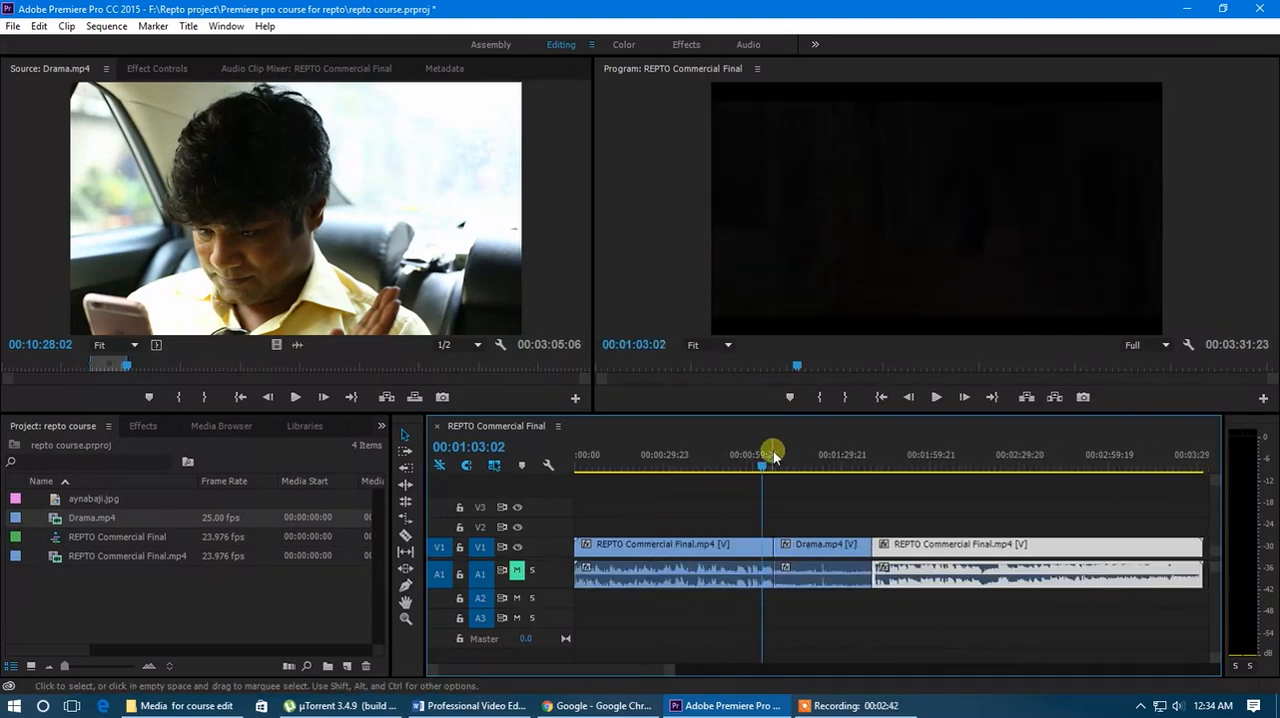
- Review the sequence around the cut into Drama.mp4, from about 00:00:59 to 00:01:36:11
{"action": "left_click_drag", "start_coordinate": [773, 456], "coordinate": [755, 484]}
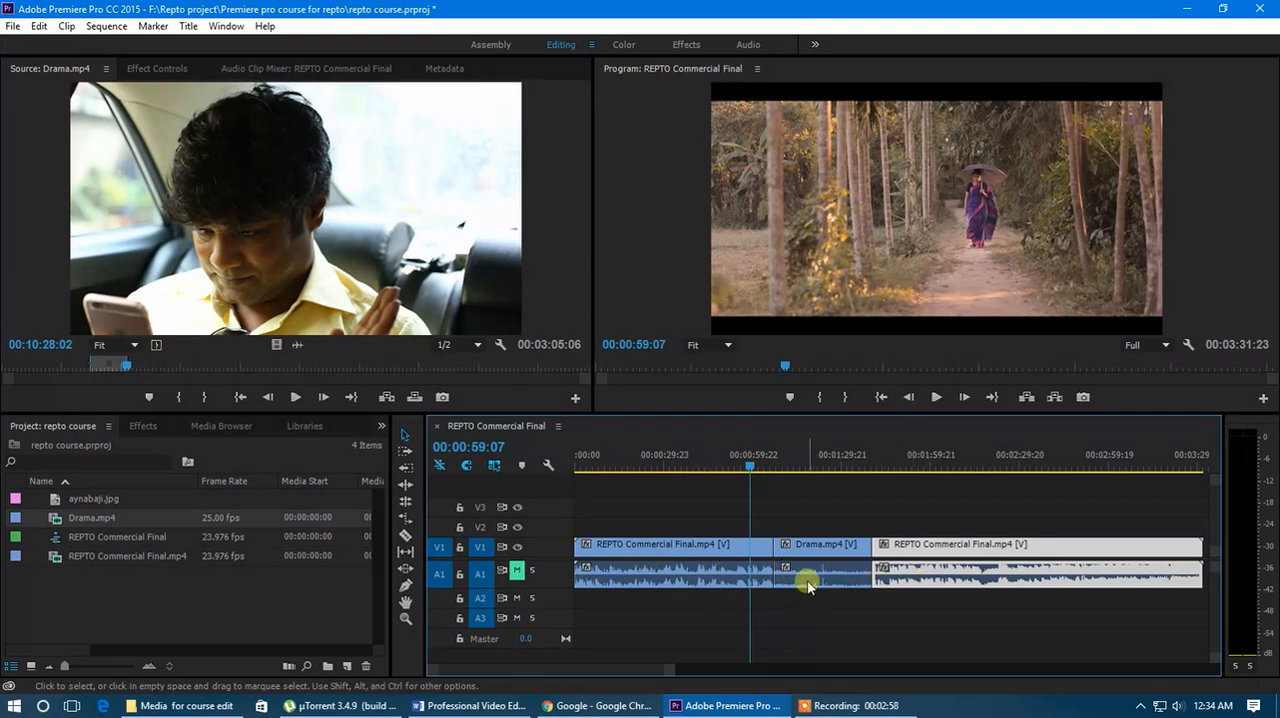
{"action": "mouse_move", "coordinate": [754, 475]}
{"action": "left_mouse_down"}
{"action": "mouse_move", "coordinate": [846, 474]}
{"action": "mouse_move", "coordinate": [694, 474]}
{"action": "mouse_move", "coordinate": [753, 476]}
{"action": "left_mouse_up"}
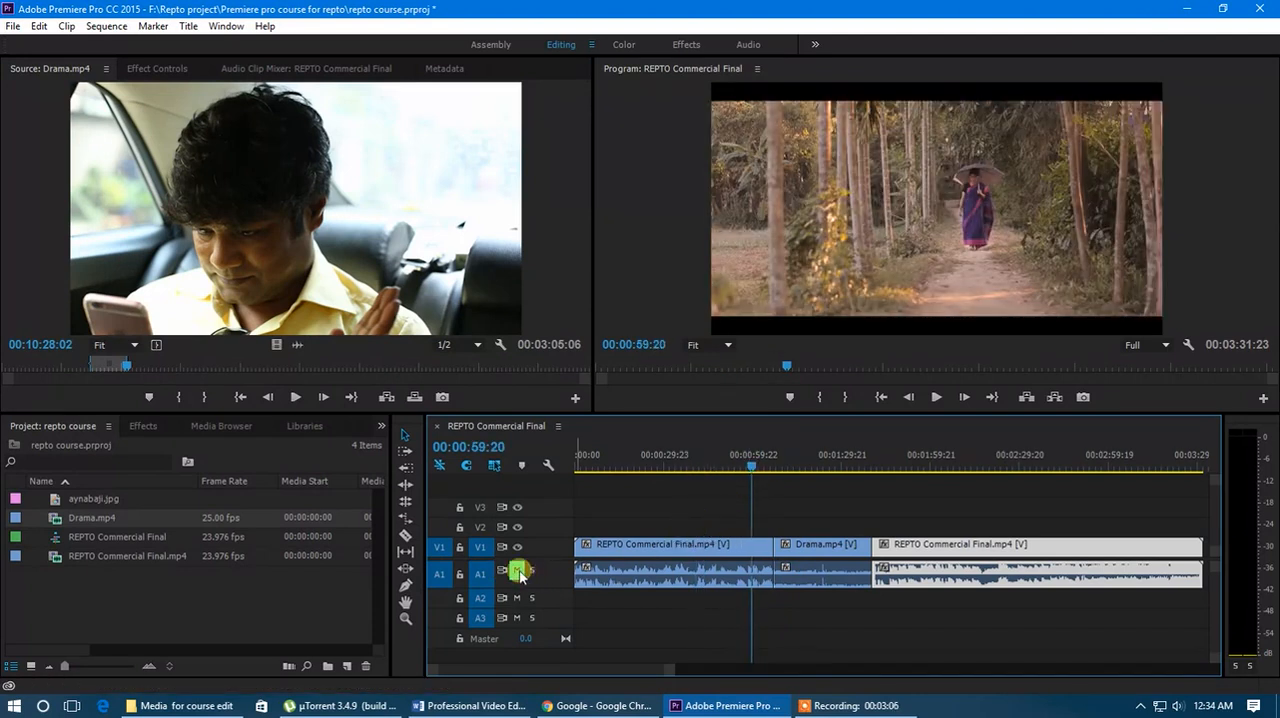
{"action": "key", "text": "minus"}
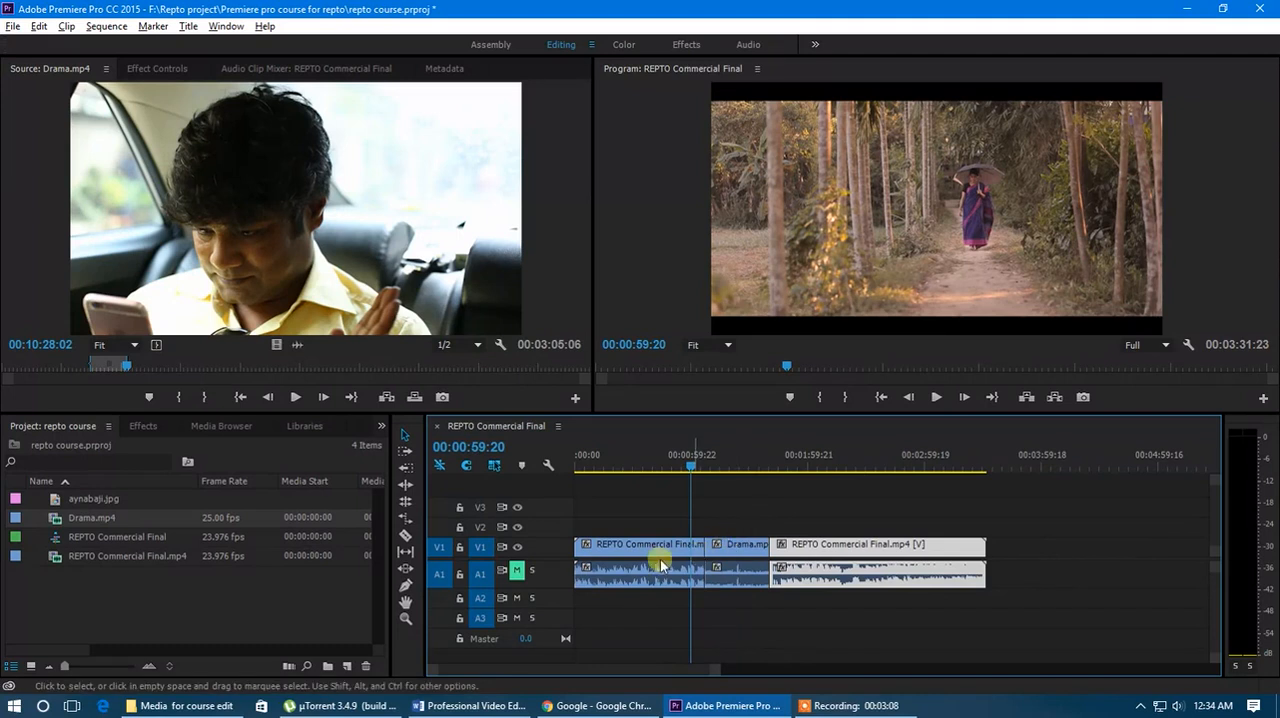
{"action": "key", "text": "minus"}
{"action": "key", "text": "equal"}
{"action": "key", "text": "equal"}
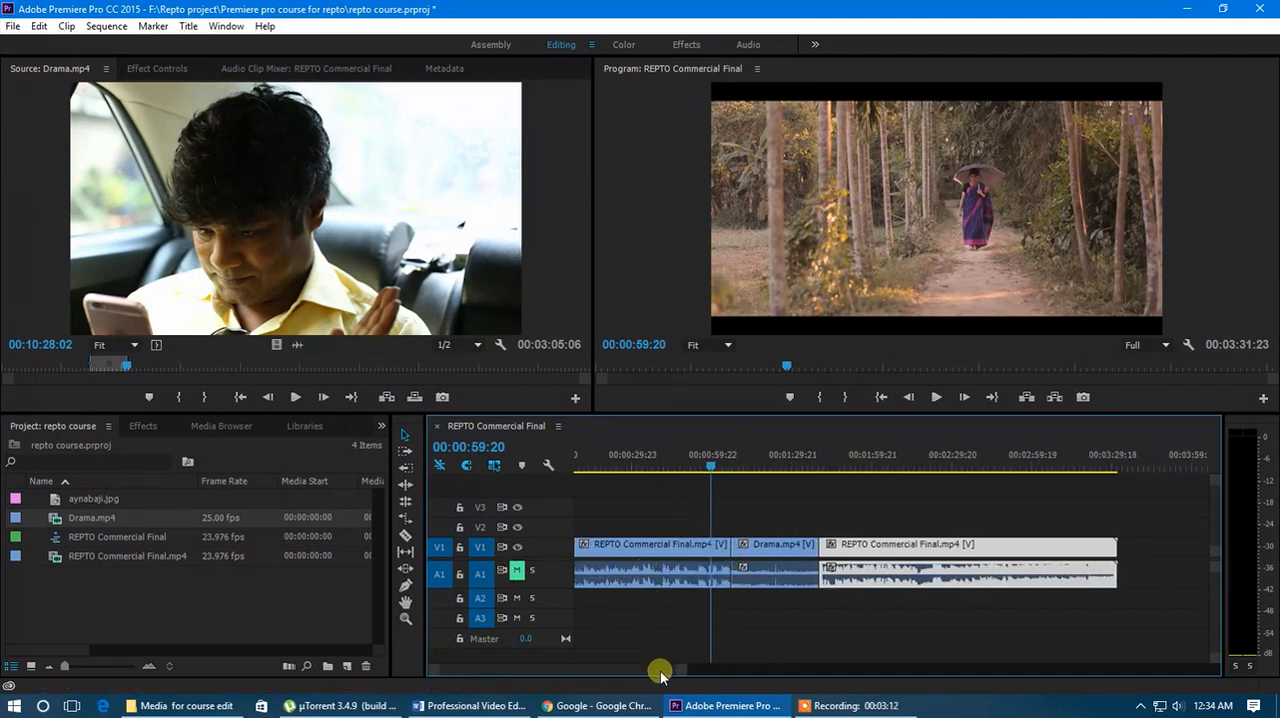
{"action": "left_click_drag", "start_coordinate": [660, 672], "coordinate": [654, 667]}
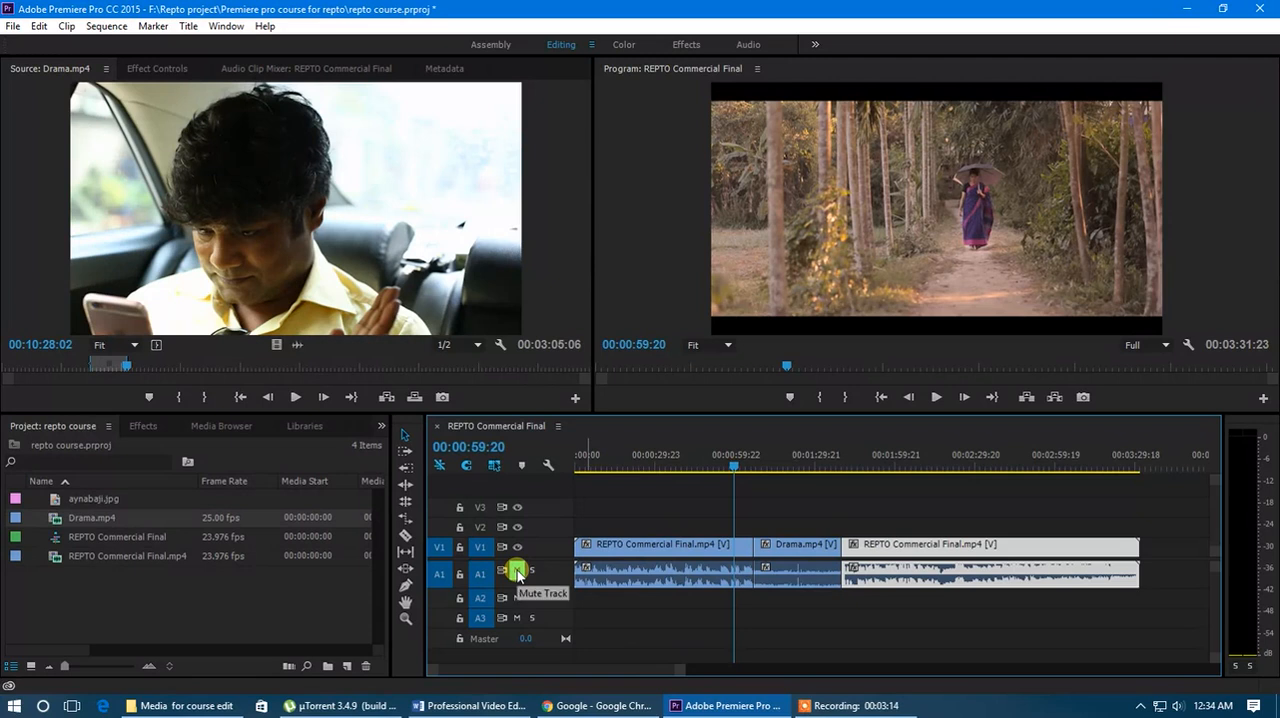
{"action": "left_click", "coordinate": [523, 617]}
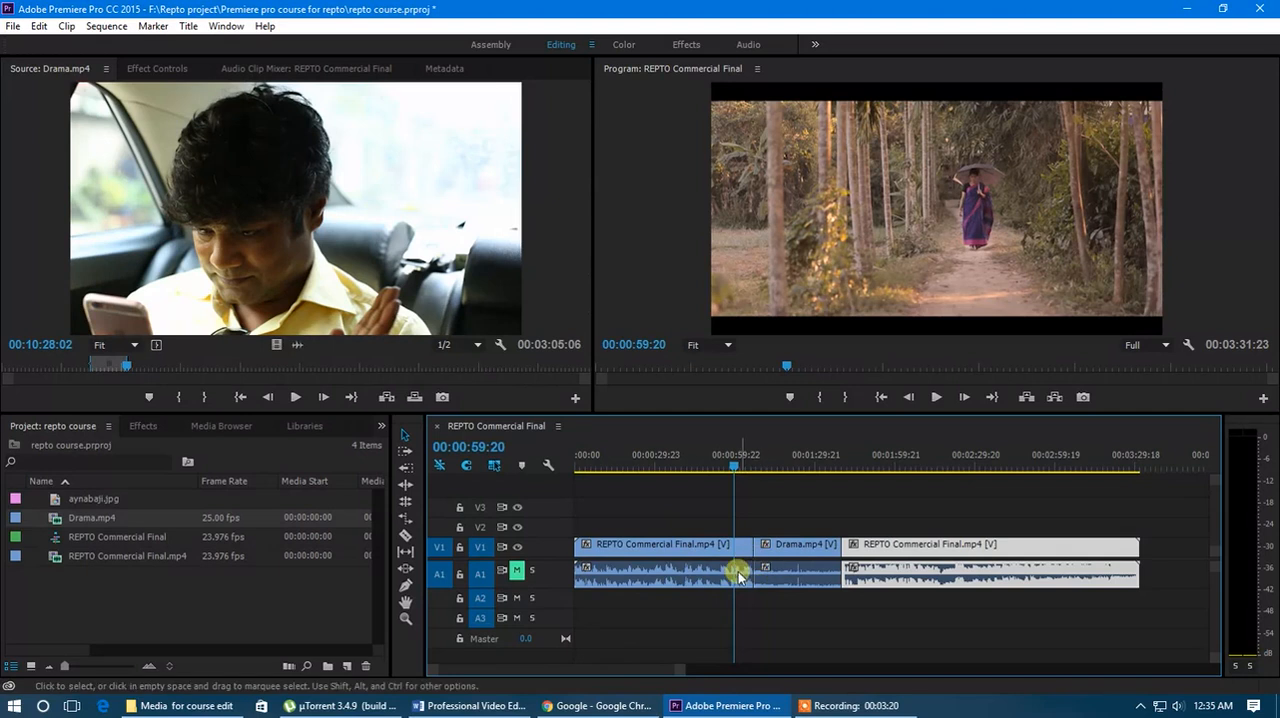
{"action": "left_click", "coordinate": [732, 464]}
{"action": "left_click_drag", "start_coordinate": [732, 467], "coordinate": [830, 500]}
{"action": "left_click", "coordinate": [808, 546]}
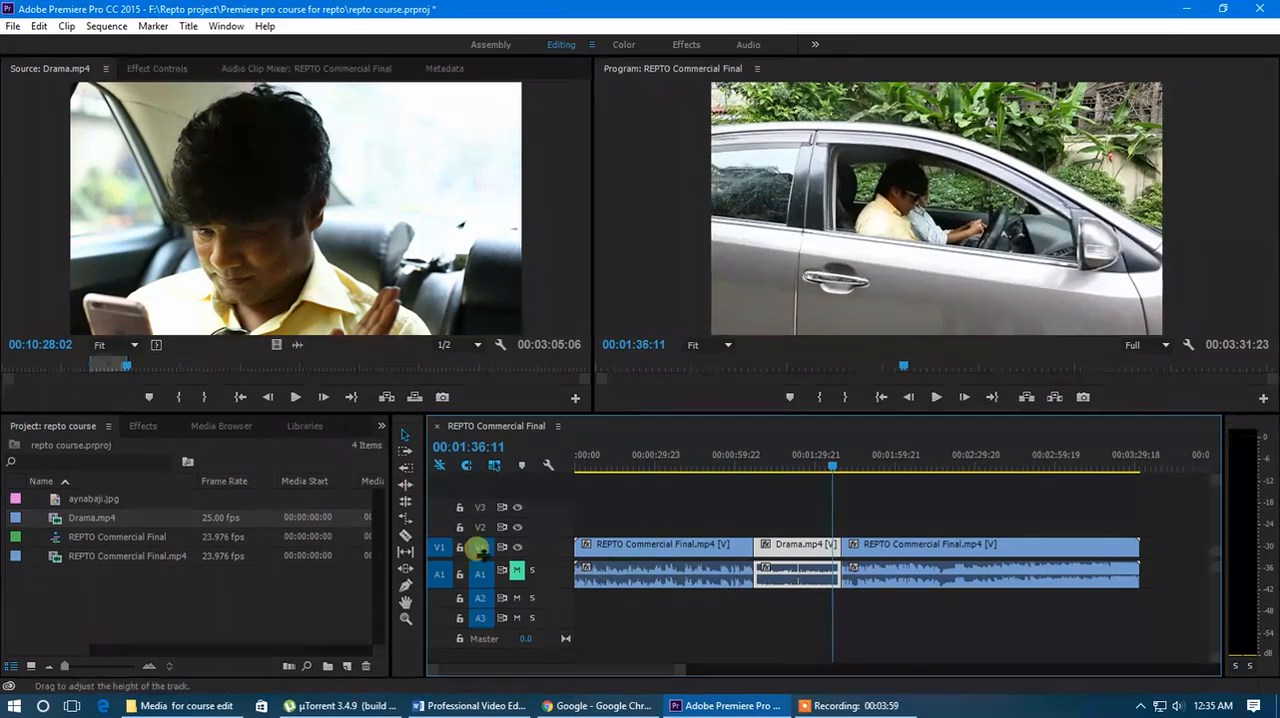
- Move the playhead to 00:00:51:05 and trim the first commercial clip's end by a few seconds, leaving a small gap before Drama.mp4
{"action": "left_click", "coordinate": [405, 436]}
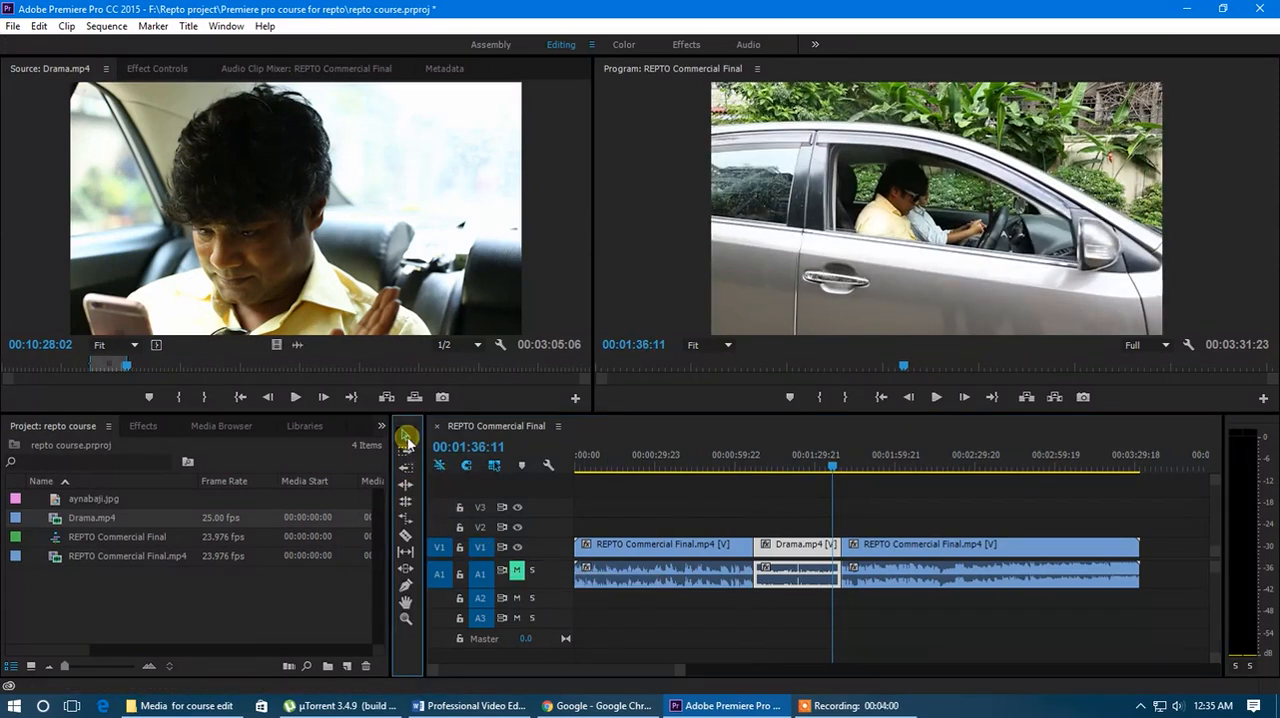
{"action": "left_click", "coordinate": [735, 556]}
{"action": "left_click", "coordinate": [754, 459]}
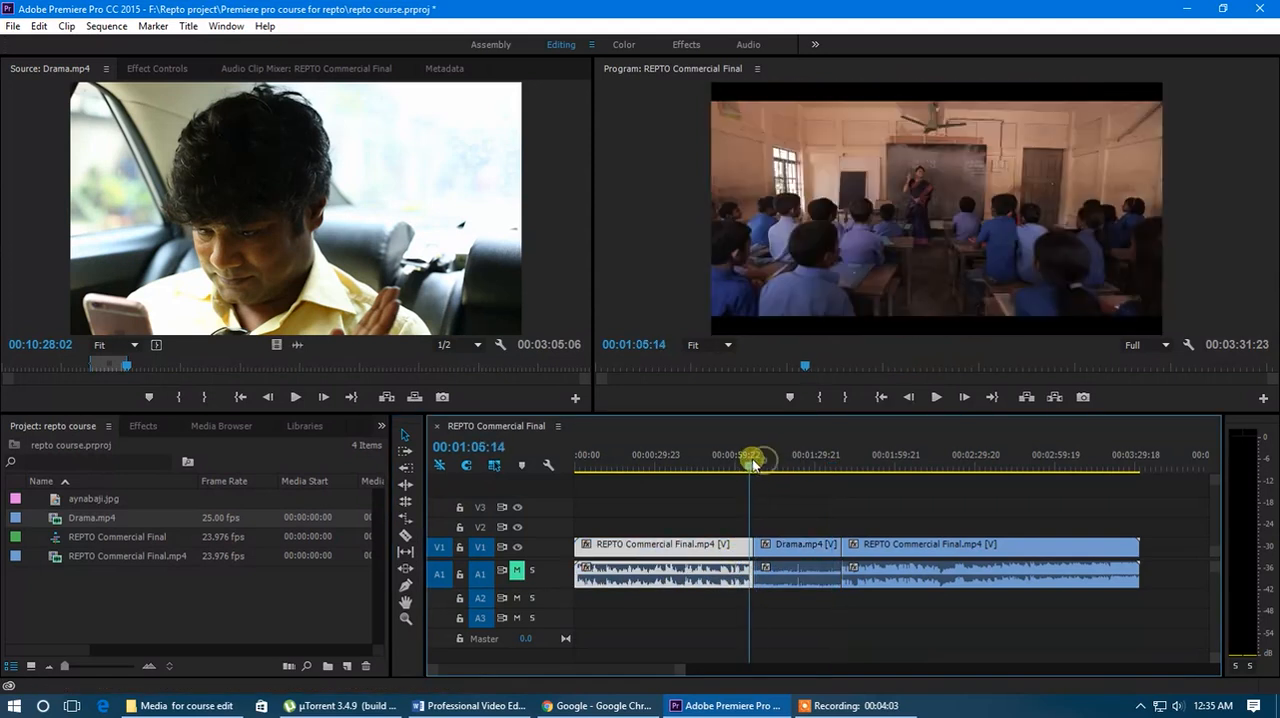
{"action": "left_click_drag", "start_coordinate": [754, 459], "coordinate": [714, 467]}
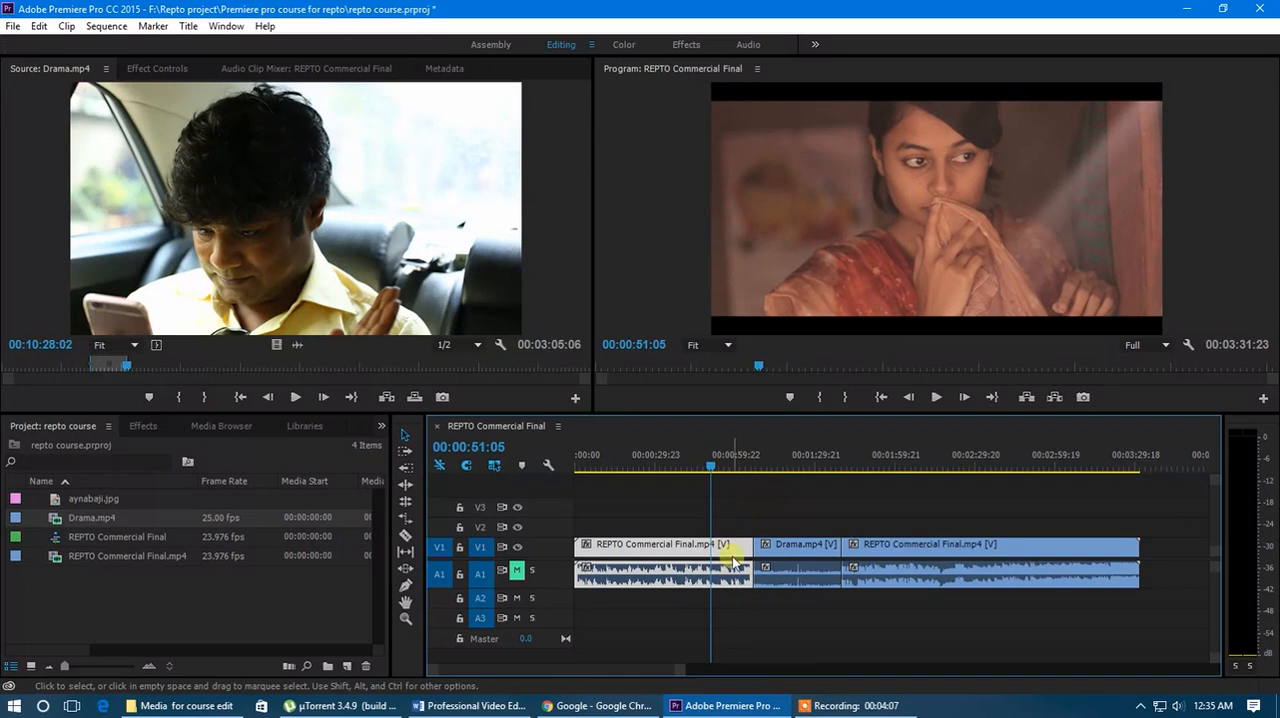
{"action": "mouse_move", "coordinate": [742, 545]}
{"action": "left_mouse_down"}
{"action": "mouse_move", "coordinate": [714, 545]}
{"action": "mouse_move", "coordinate": [743, 545]}
{"action": "left_mouse_up"}
- Split the first commercial clip at 00:00:51:05 with the Razor Tool and delete the short piece after the cut
{"action": "left_click", "coordinate": [402, 535]}
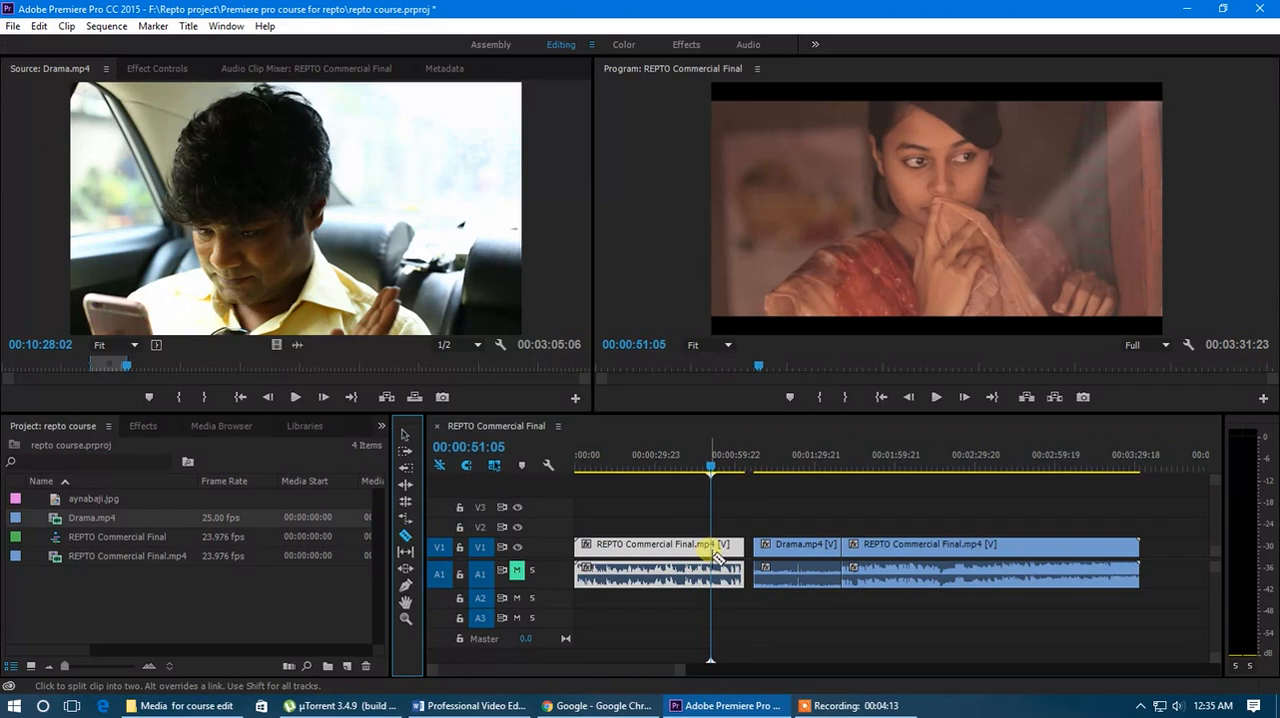
{"action": "left_click", "coordinate": [711, 548]}
{"action": "left_click", "coordinate": [405, 434]}
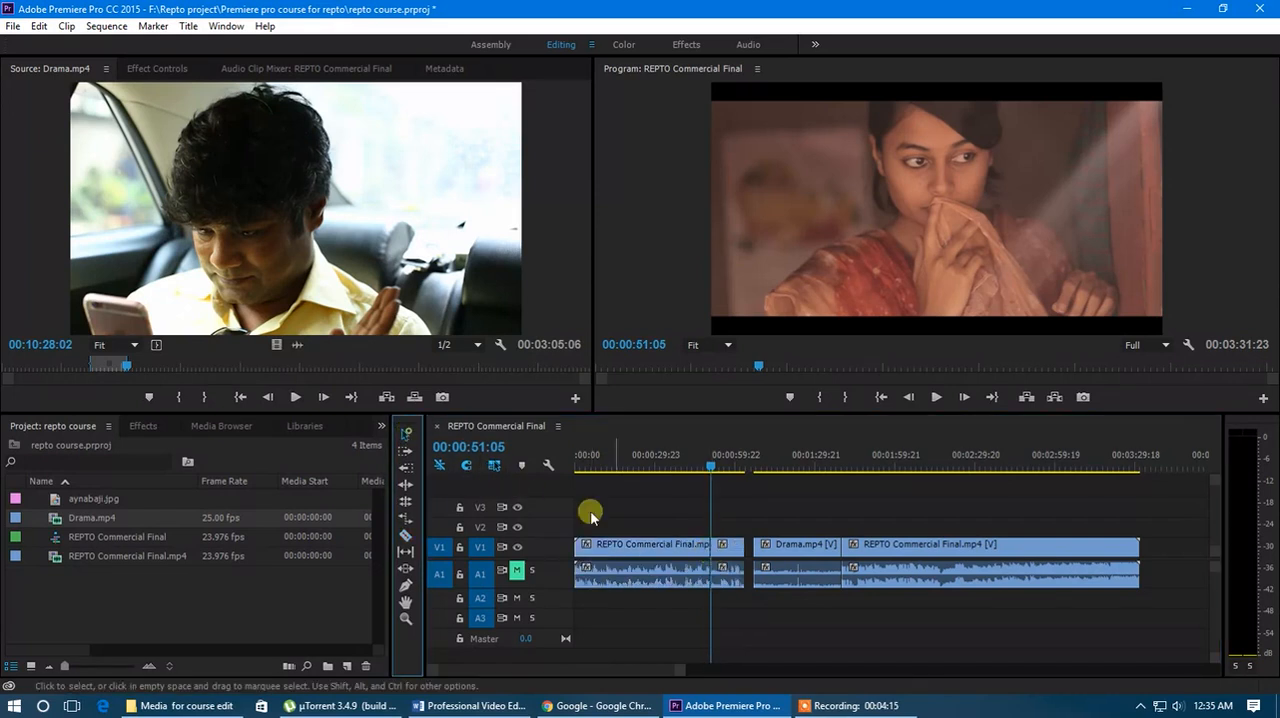
{"action": "left_click", "coordinate": [726, 547]}
{"action": "key", "text": "Delete"}
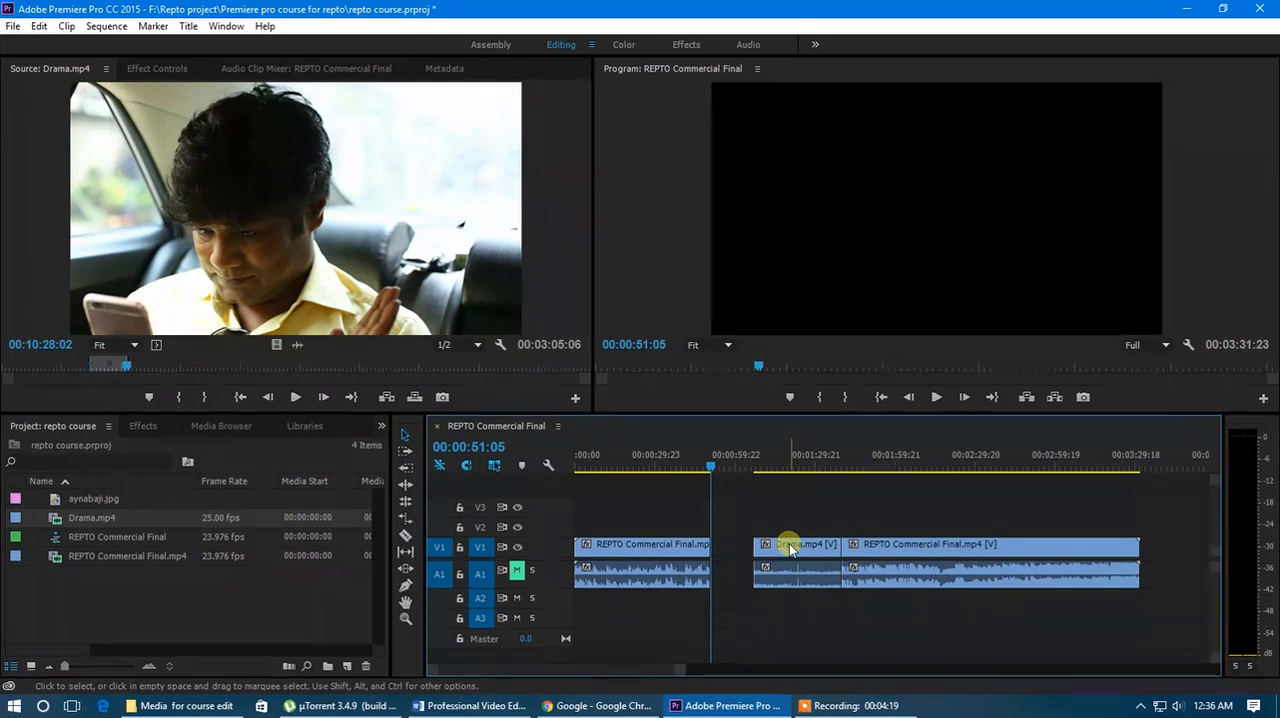
- Ripple-delete the empty gap between the first commercial clip and Drama.mp4
{"action": "mouse_move", "coordinate": [789, 549]}
{"action": "left_mouse_down"}
{"action": "mouse_move", "coordinate": [749, 545]}
{"action": "mouse_move", "coordinate": [801, 554]}
{"action": "left_mouse_up"}
{"action": "left_click", "coordinate": [737, 549]}
{"action": "right_click", "coordinate": [737, 549]}
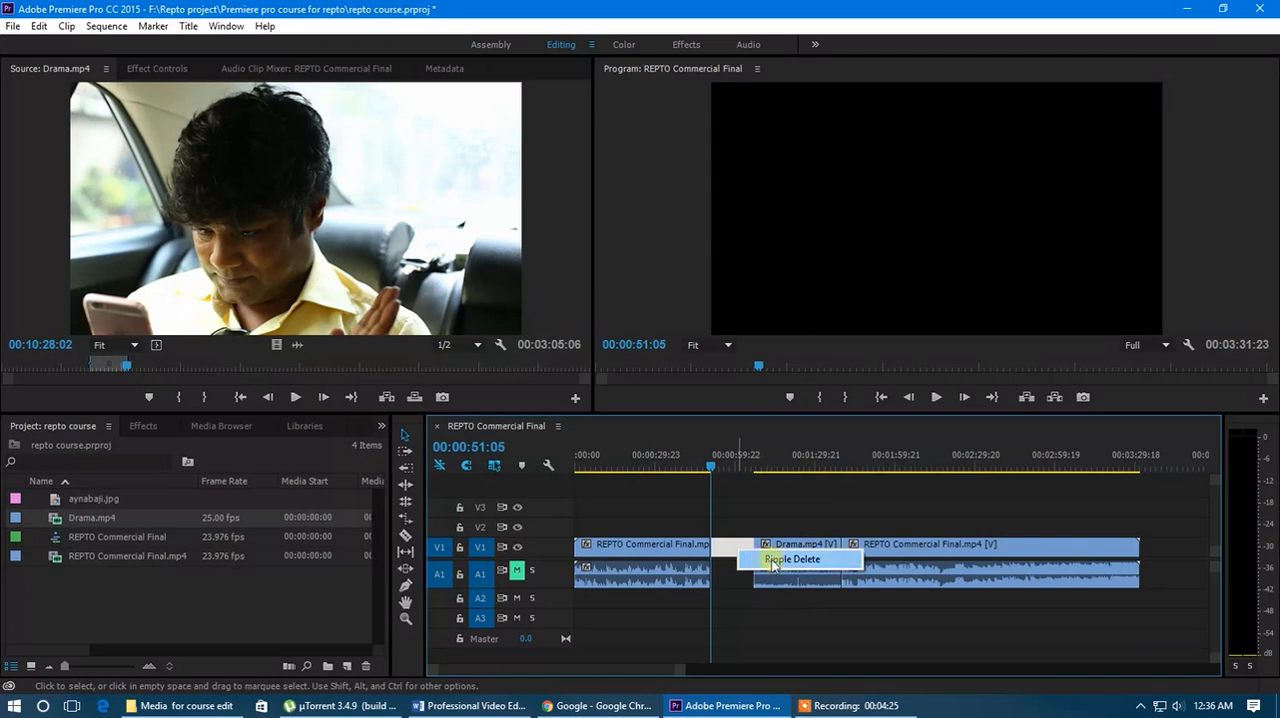
{"action": "left_click", "coordinate": [782, 564]}
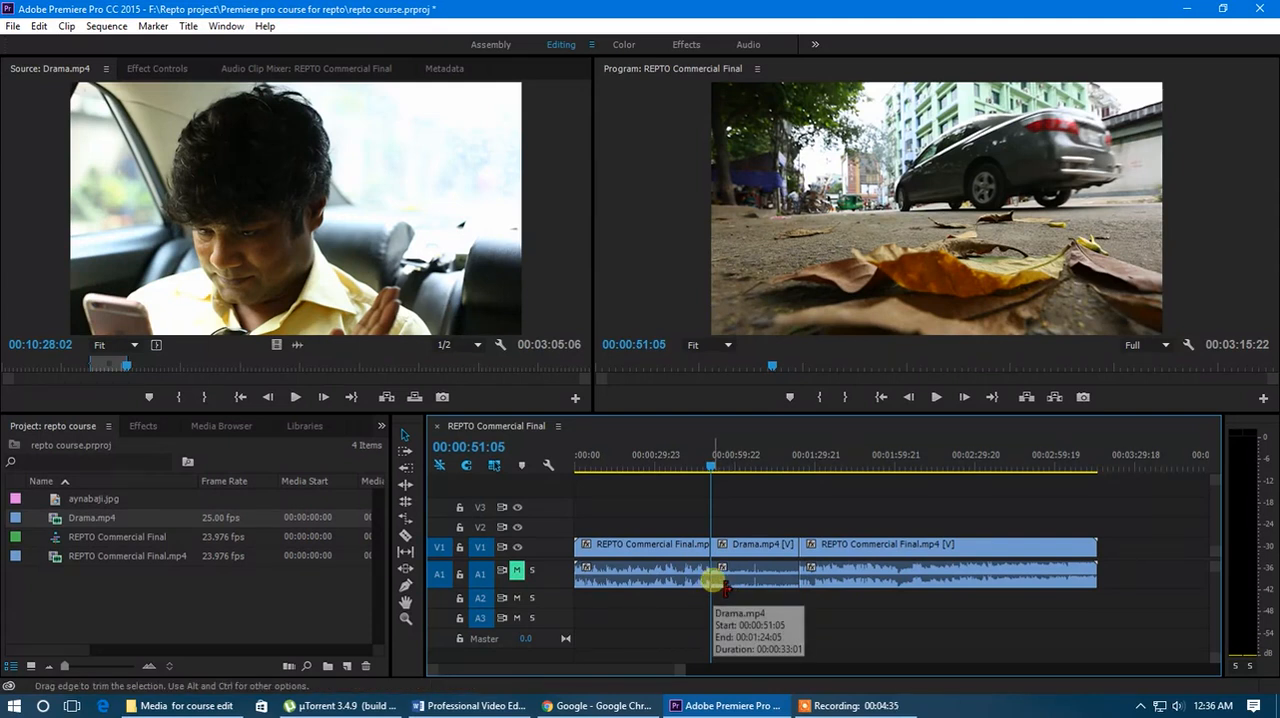
- Undo the gap's ripple delete and the preceding split and deletion on the first commercial clip
{"action": "left_click", "coordinate": [403, 487]}
{"action": "left_click", "coordinate": [718, 580]}
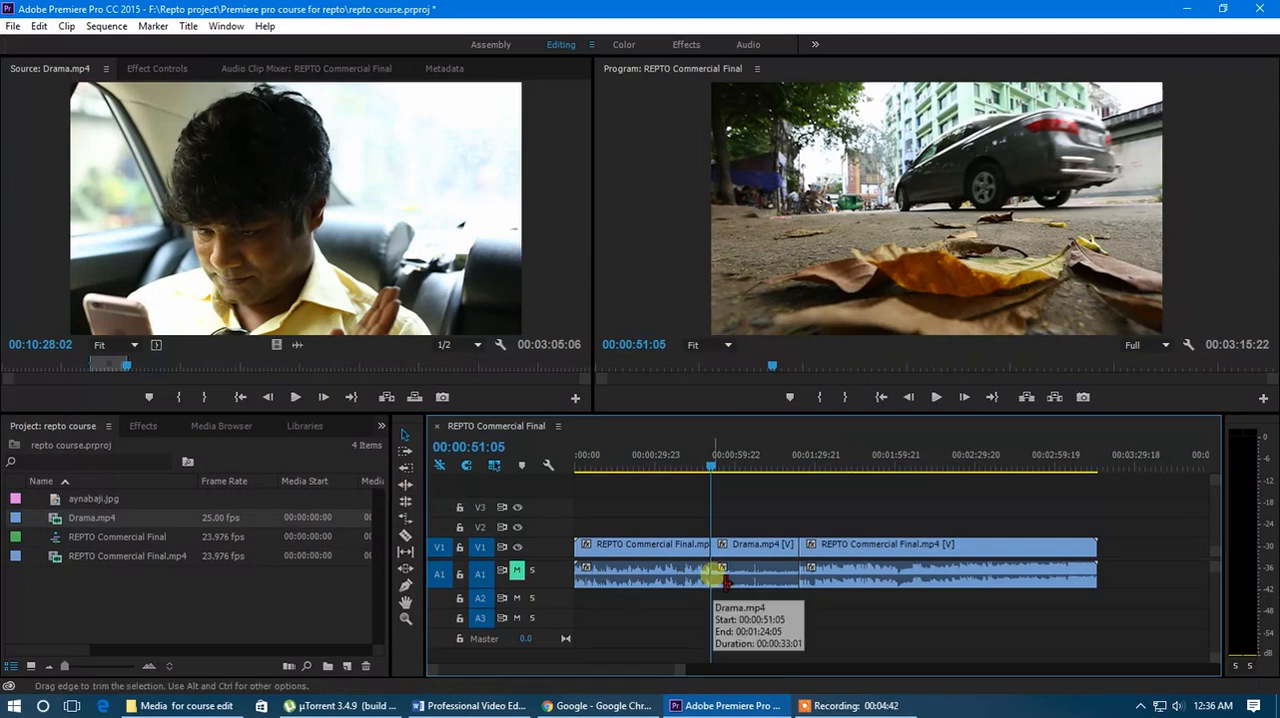
{"action": "key", "text": "ctrl+z"}
{"action": "key", "text": "ctrl+z"}
{"action": "key", "text": "ctrl+z"}
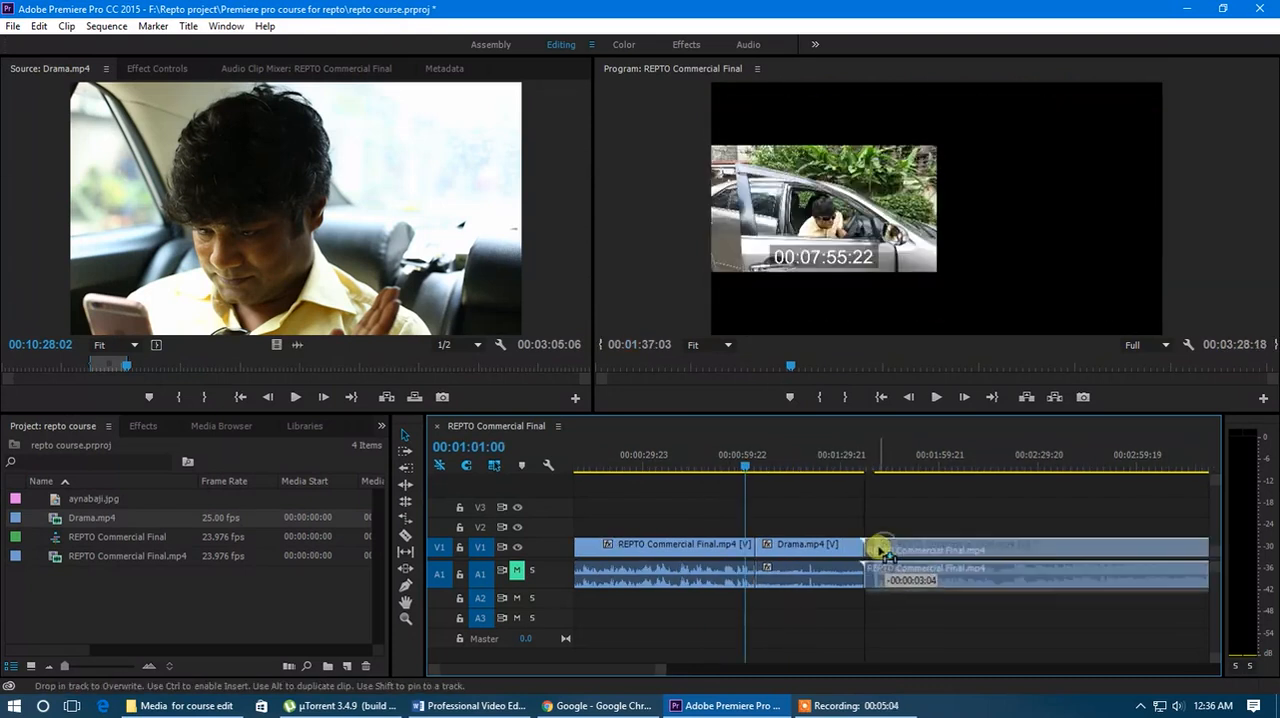
- Ripple-trim the first commercial clip's end back to 00:00:51:01 with the Ripple Edit tool and review Drama.mp4 up to 00:01:01:00
{"action": "left_click_drag", "start_coordinate": [884, 549], "coordinate": [880, 549]}
{"action": "left_click_drag", "start_coordinate": [750, 470], "coordinate": [755, 472]}
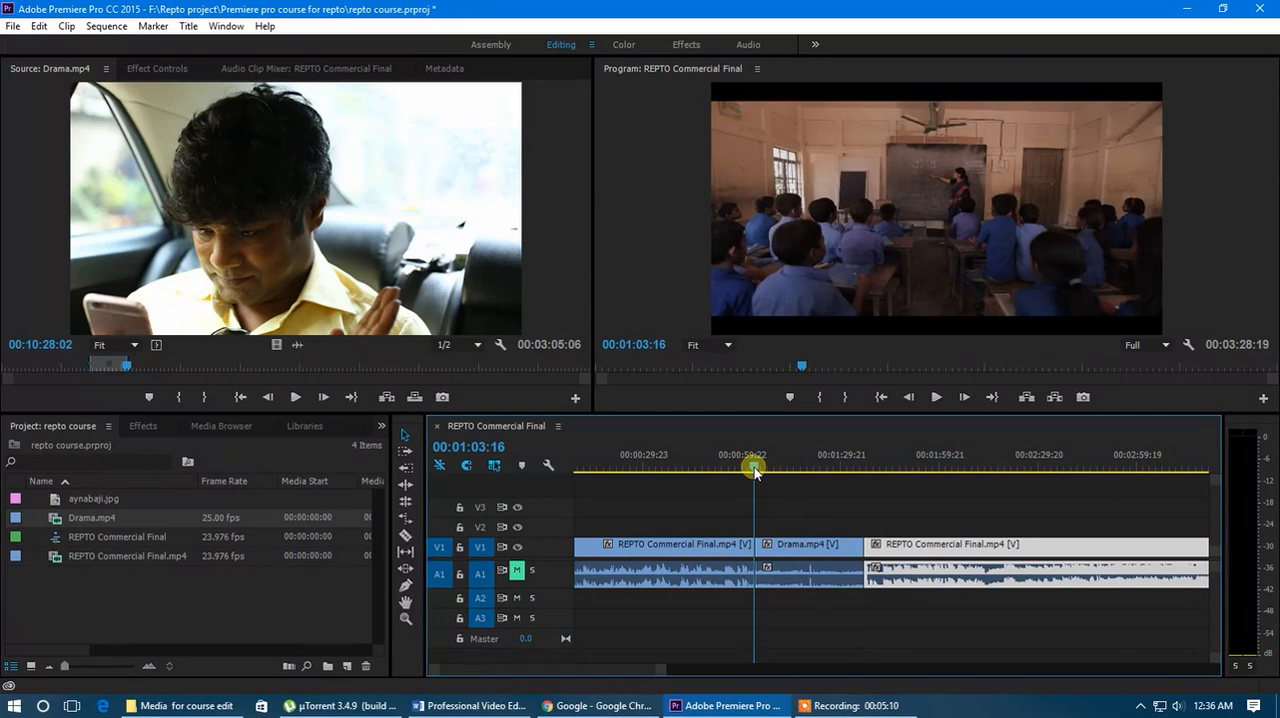
{"action": "left_click_drag", "start_coordinate": [755, 472], "coordinate": [711, 478]}
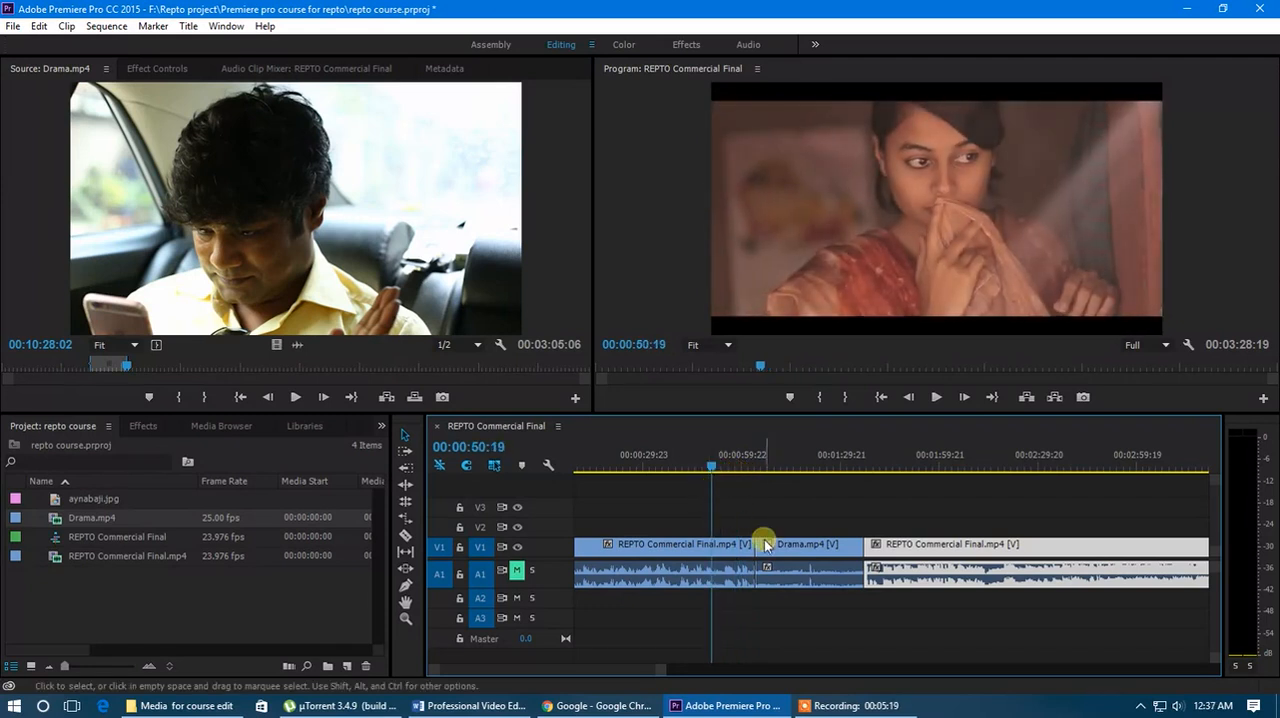
{"action": "left_click", "coordinate": [748, 478]}
{"action": "left_click_drag", "start_coordinate": [748, 478], "coordinate": [712, 497]}
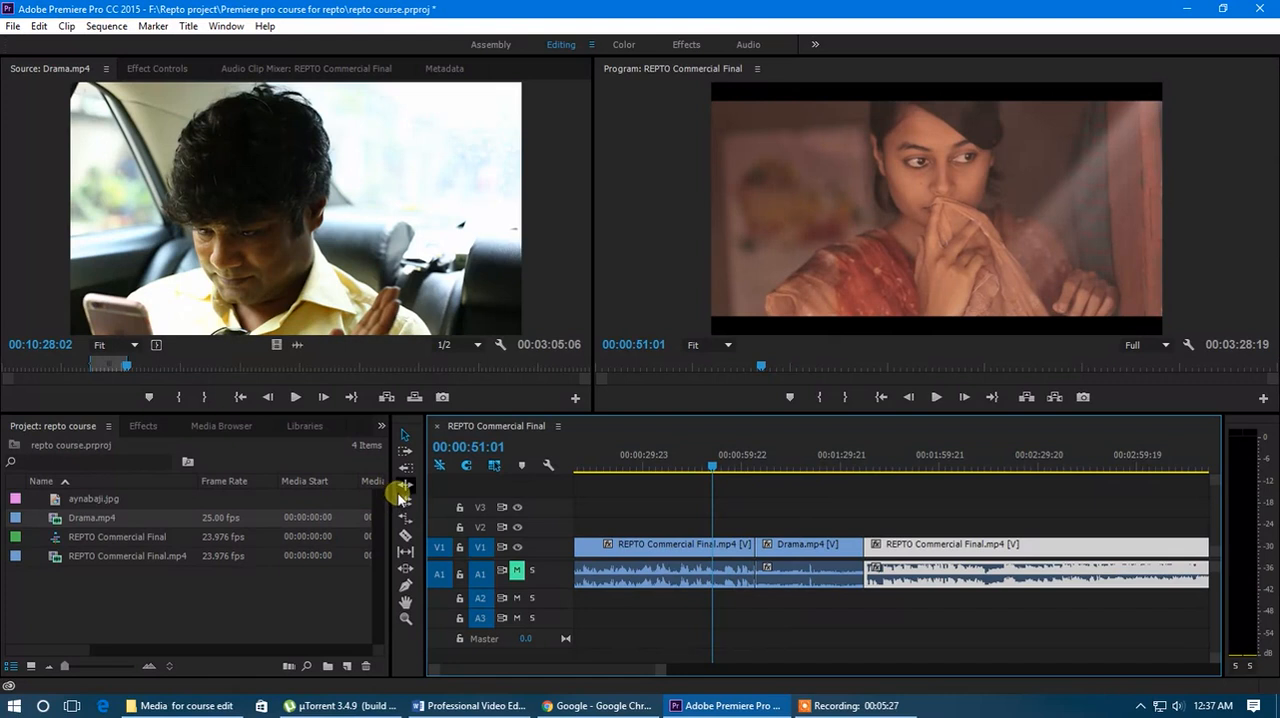
{"action": "left_click", "coordinate": [684, 556]}
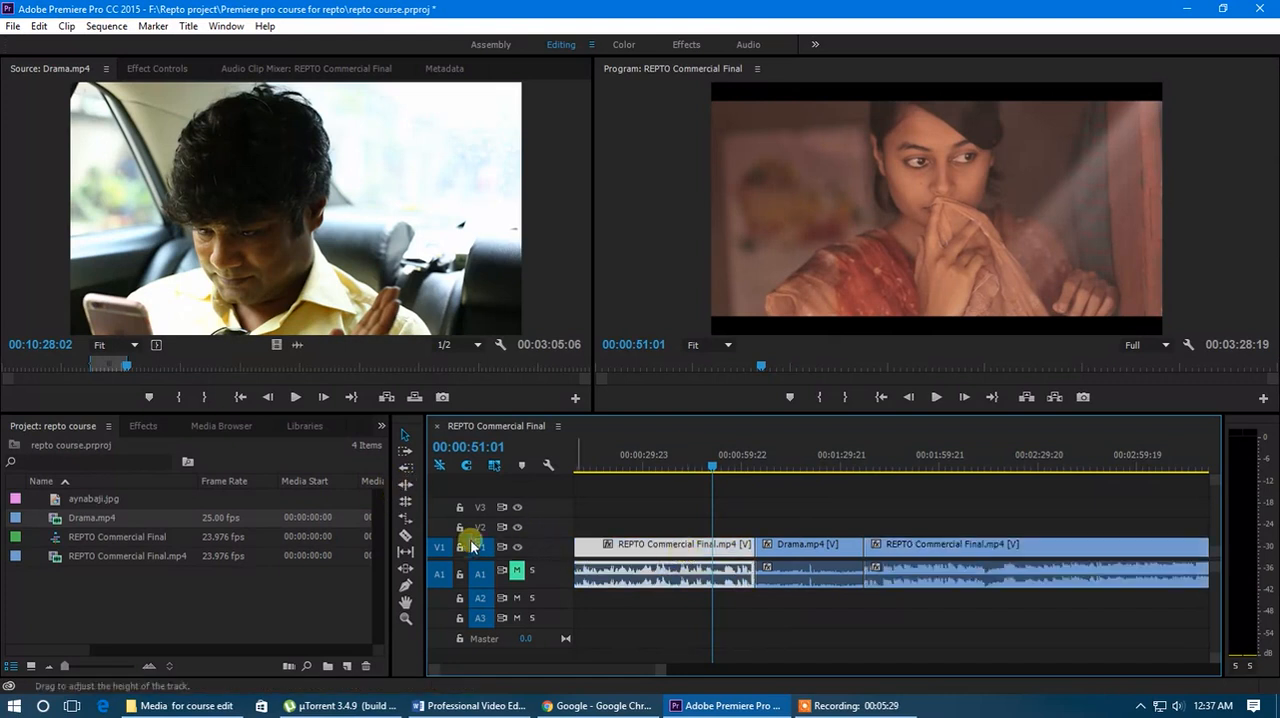
{"action": "left_click", "coordinate": [405, 484]}
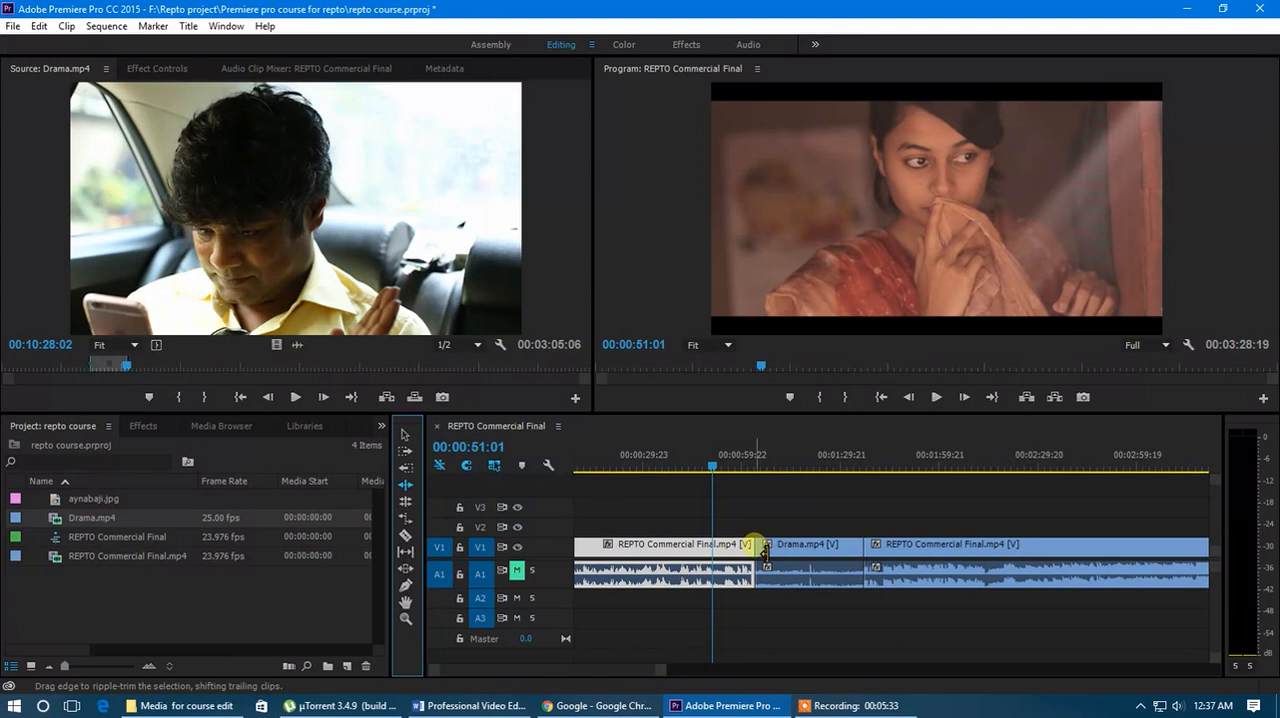
{"action": "left_click_drag", "start_coordinate": [764, 550], "coordinate": [726, 549]}
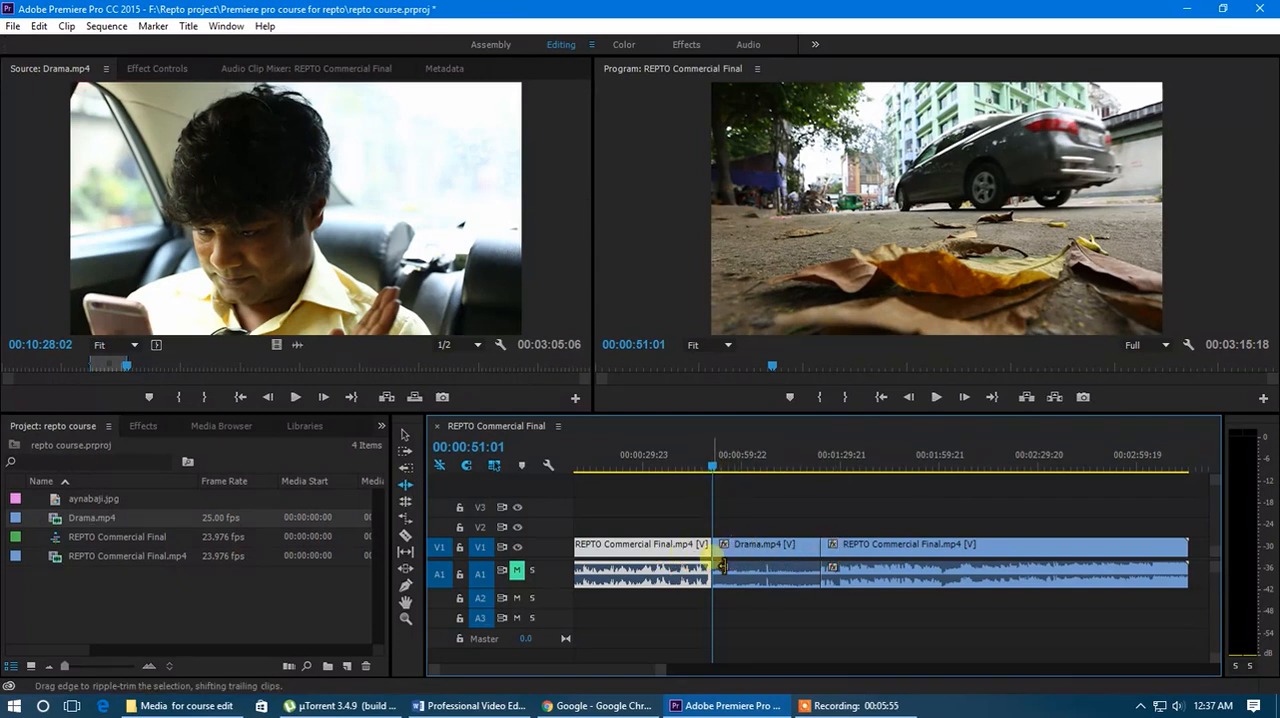
{"action": "left_click_drag", "start_coordinate": [708, 470], "coordinate": [745, 466]}
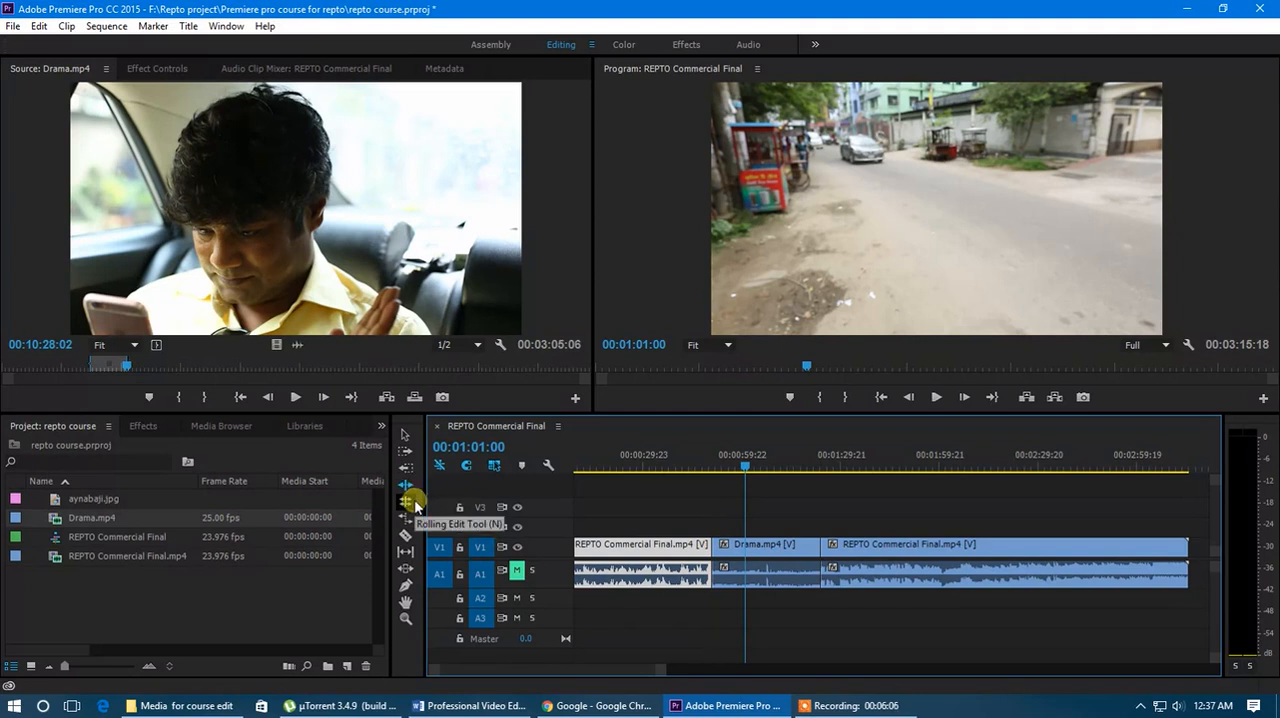
- Roll the cut between the first commercial clip and Drama.mp4 back by 00:00:13:14 and review the sequence near 00:00:48:09
{"action": "left_click", "coordinate": [413, 502]}
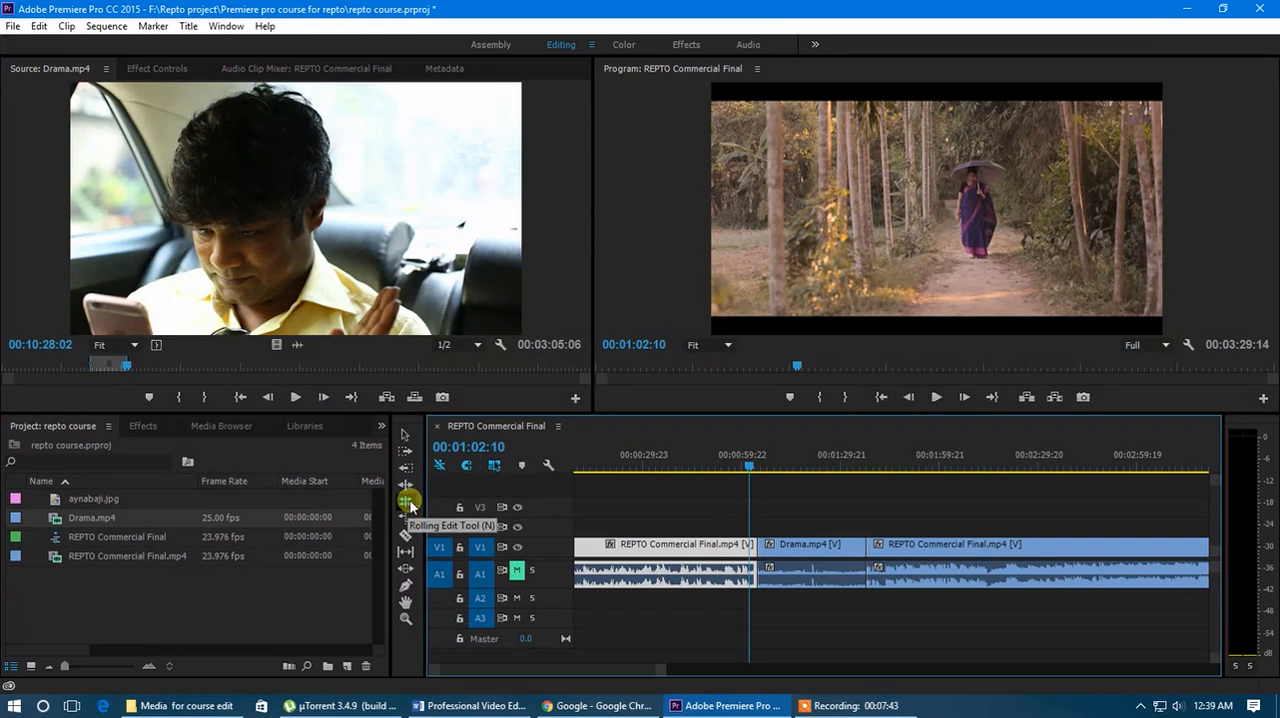
{"action": "mouse_move", "coordinate": [751, 472]}
{"action": "left_mouse_down"}
{"action": "mouse_move", "coordinate": [738, 473]}
{"action": "mouse_move", "coordinate": [762, 476]}
{"action": "mouse_move", "coordinate": [751, 486]}
{"action": "left_mouse_up"}
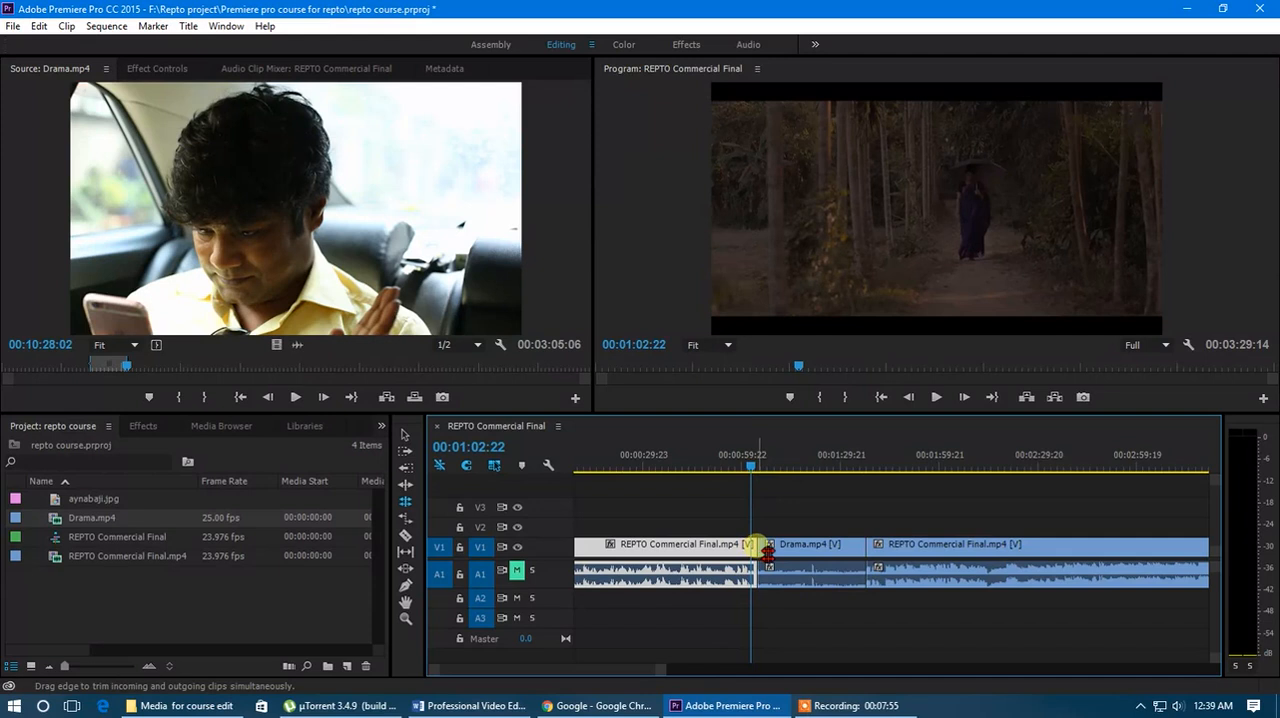
{"action": "left_click_drag", "start_coordinate": [764, 548], "coordinate": [728, 548]}
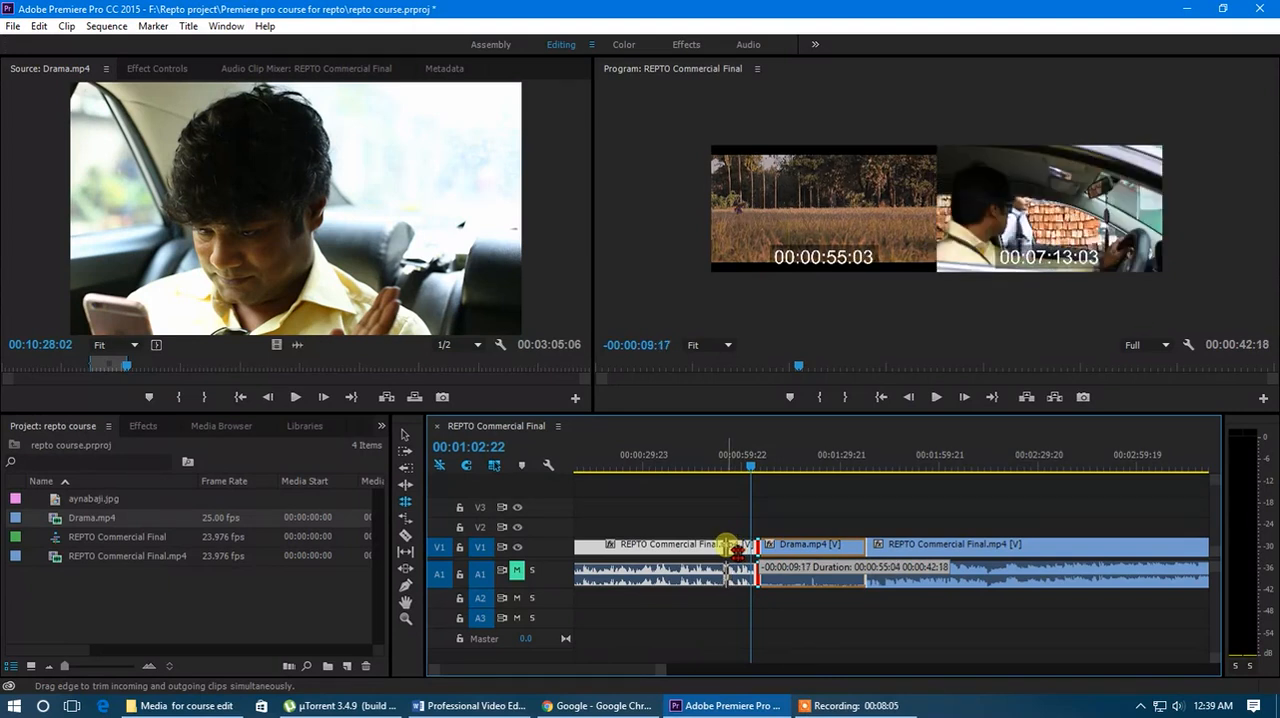
{"action": "left_click_drag", "start_coordinate": [728, 548], "coordinate": [721, 548]}
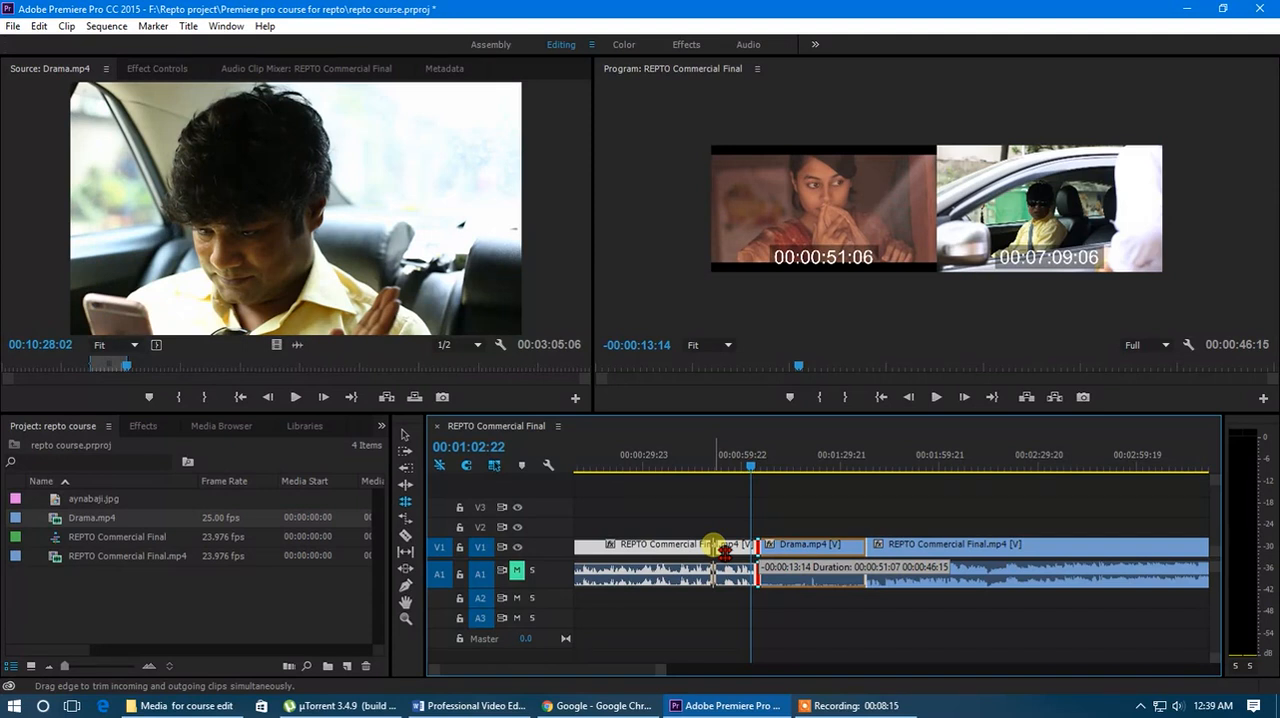
{"action": "left_click_drag", "start_coordinate": [721, 548], "coordinate": [721, 548]}
{"action": "left_click", "coordinate": [750, 470]}
{"action": "left_click_drag", "start_coordinate": [750, 470], "coordinate": [704, 477]}
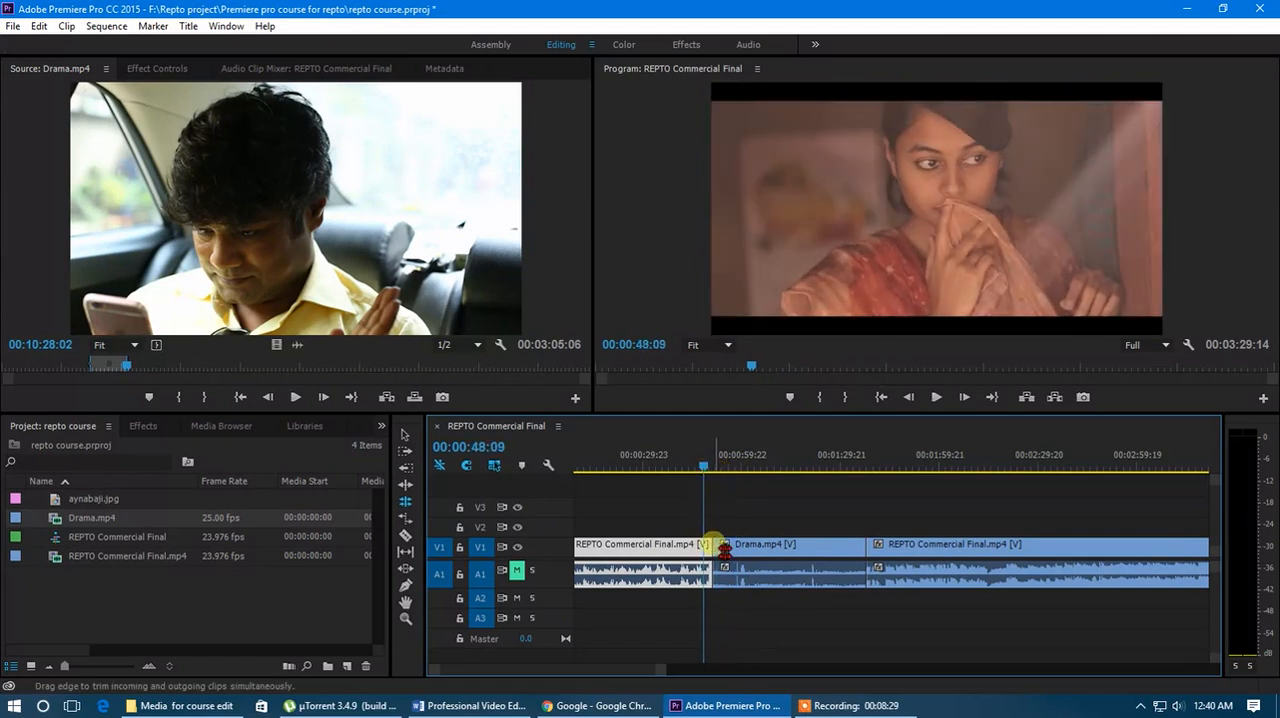
- Roll the same cut forward to lengthen the first commercial clip and shorten Drama.mp4's start, and review the sequence up to 00:01:11:16
{"action": "left_click_drag", "start_coordinate": [714, 546], "coordinate": [765, 546]}
{"action": "left_click_drag", "start_coordinate": [706, 462], "coordinate": [777, 501]}
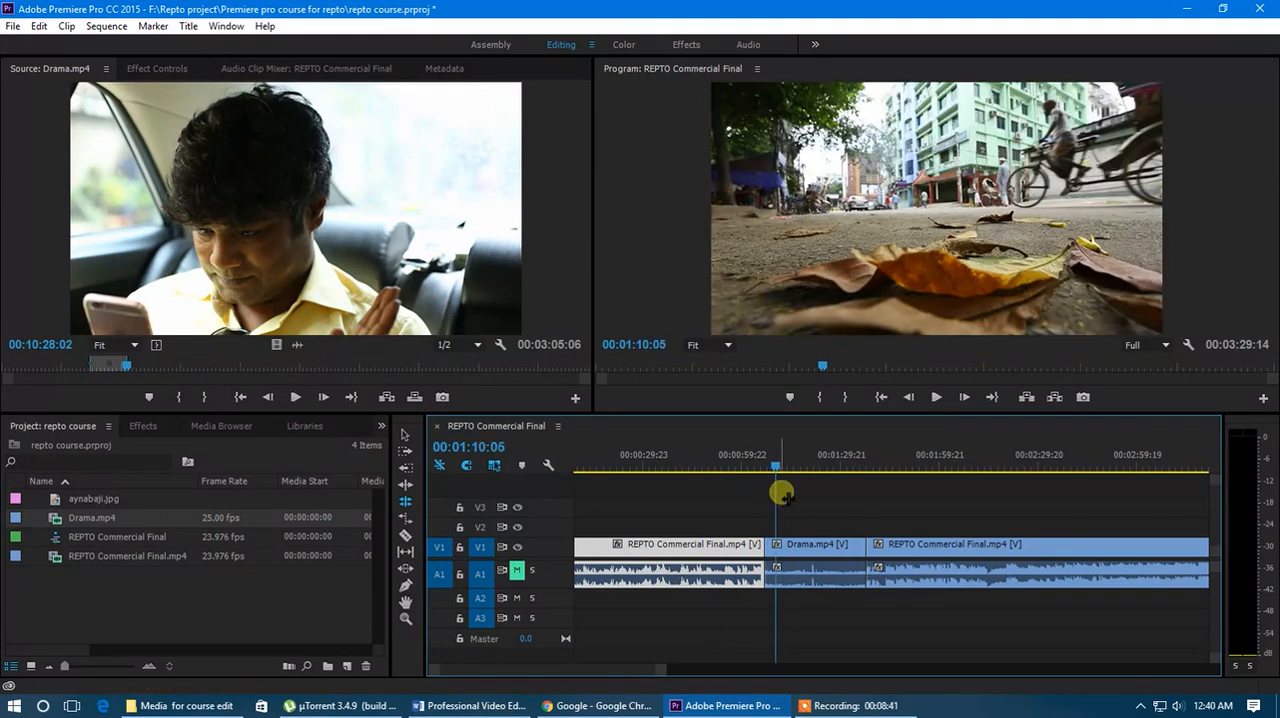
{"action": "left_click", "coordinate": [404, 494]}
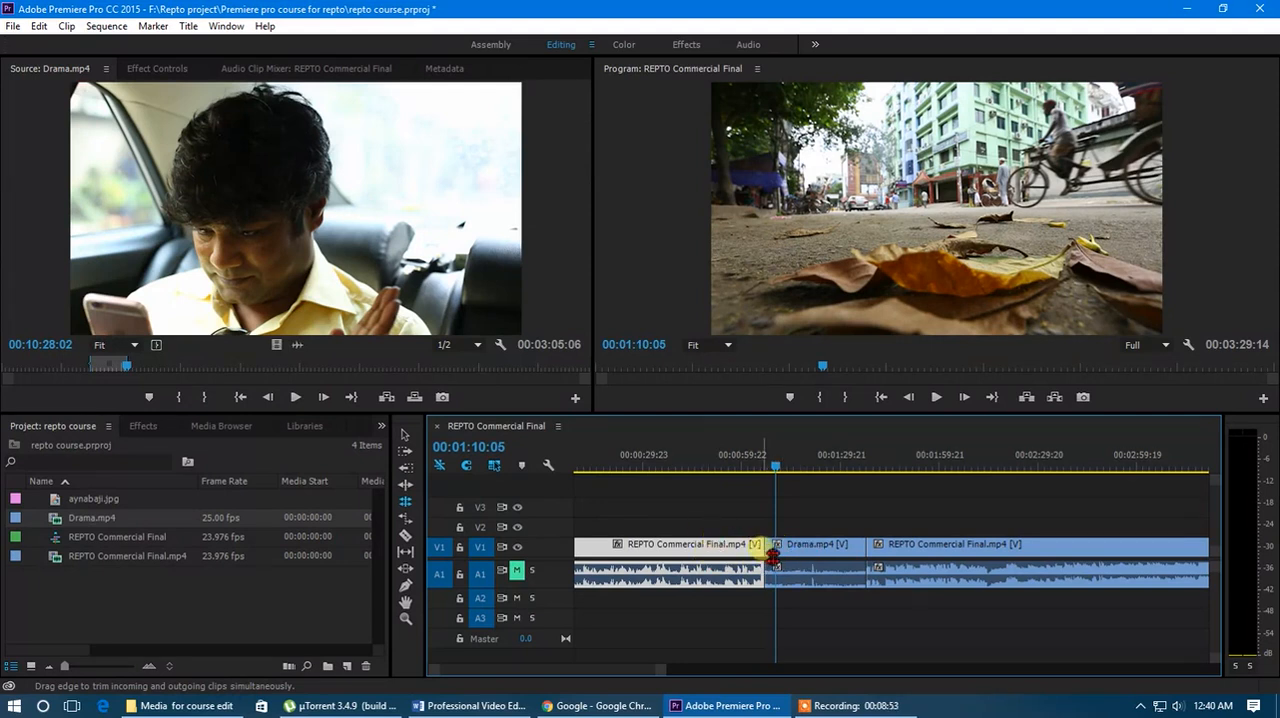
{"action": "mouse_move", "coordinate": [771, 460]}
{"action": "left_mouse_down"}
{"action": "mouse_move", "coordinate": [767, 472]}
{"action": "mouse_move", "coordinate": [779, 469]}
{"action": "left_mouse_up"}
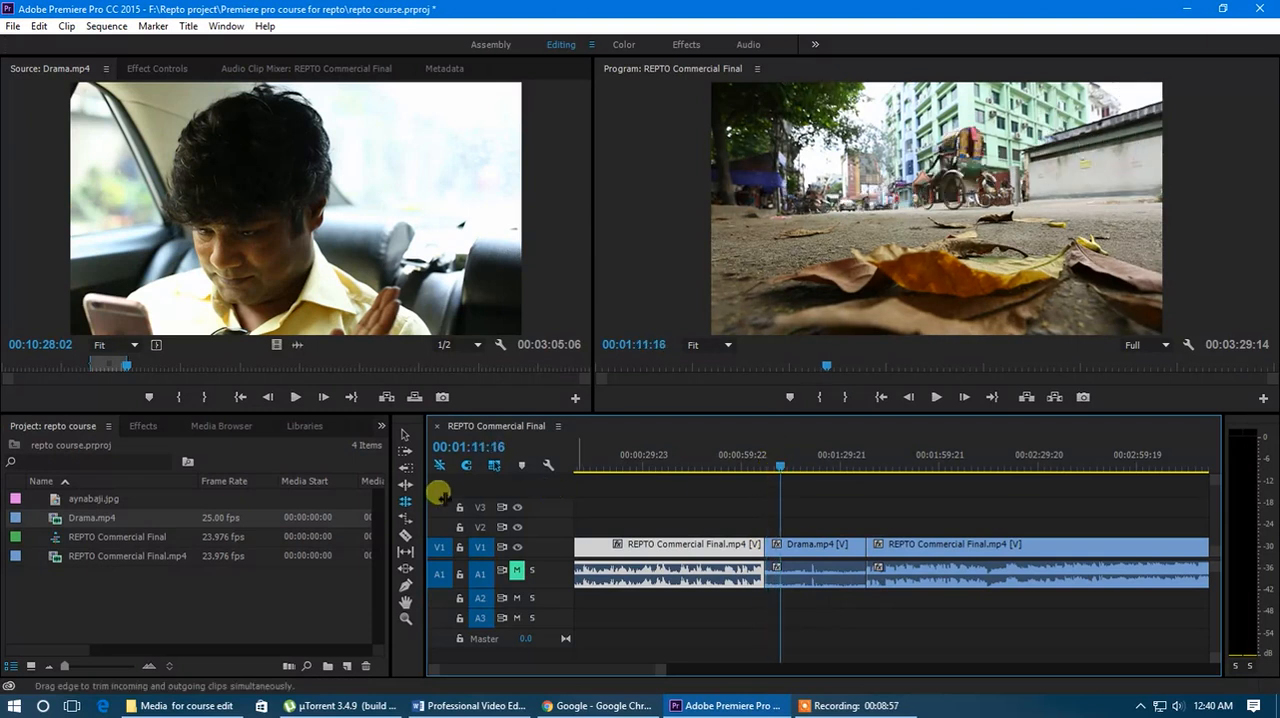
{"action": "left_click", "coordinate": [405, 503]}
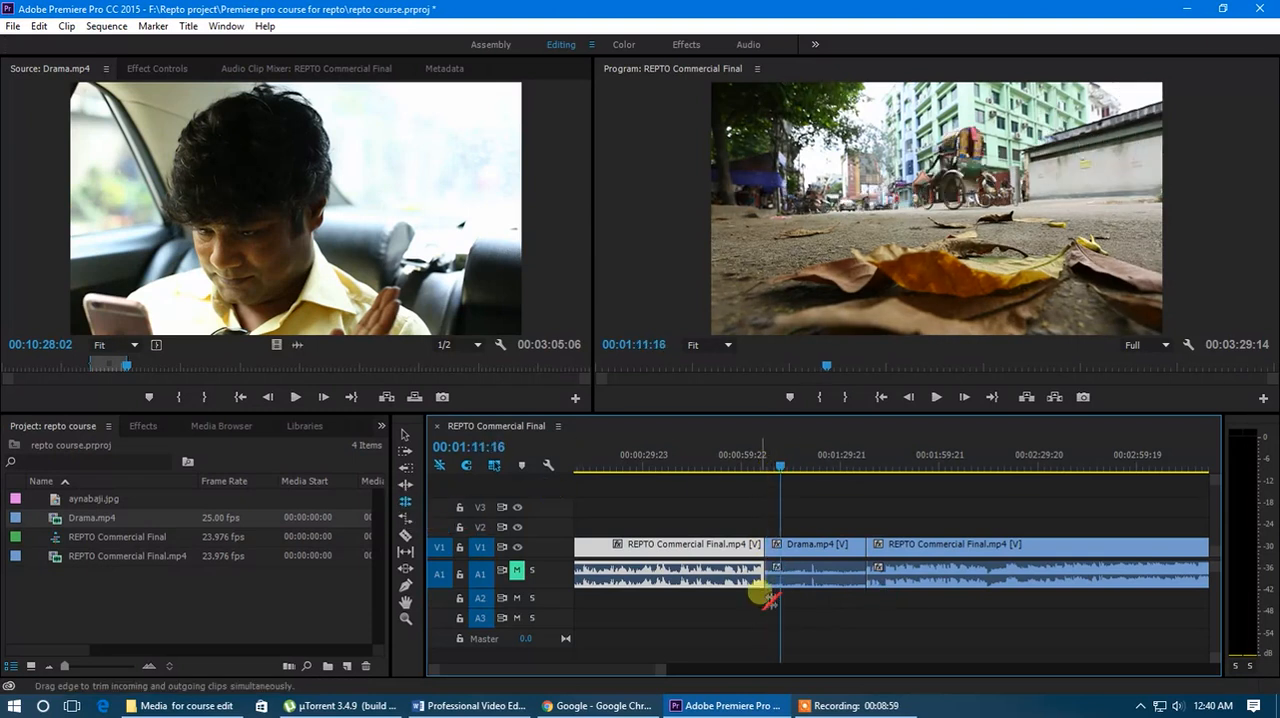